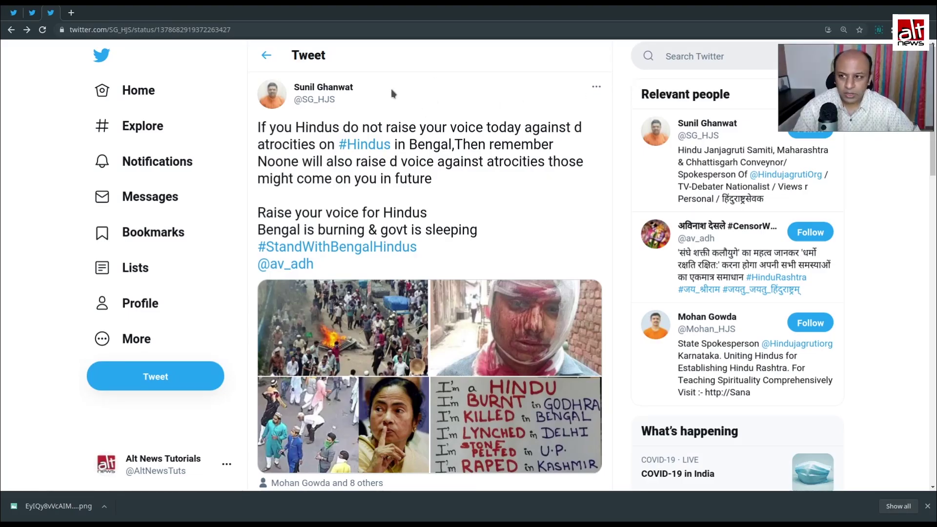
# Switch to the tweet claiming Hindu houses burnt in Bengal, showing the sari-pulling photo
pyautogui.click(12, 15)
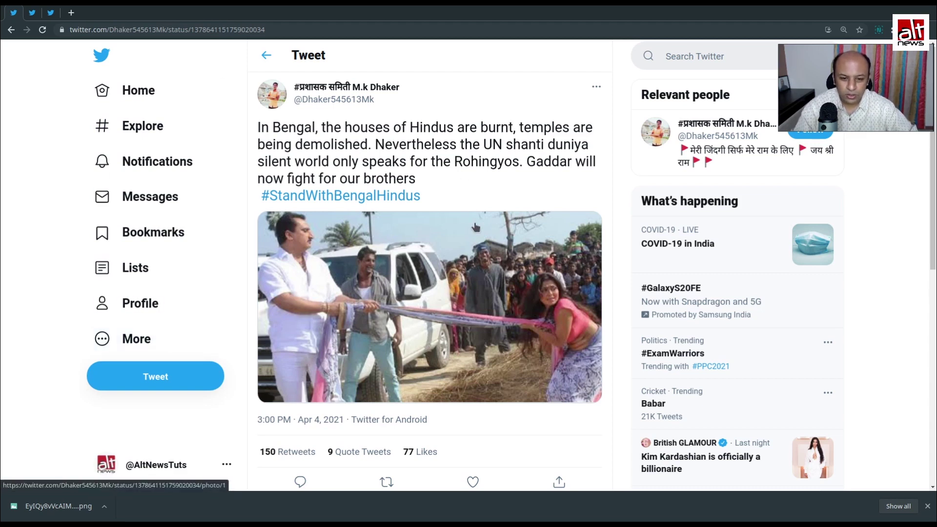
# Run 'Search Google for image' on the tweet's photo of a man pulling a woman's sari
pyautogui.rightClick(411, 259)
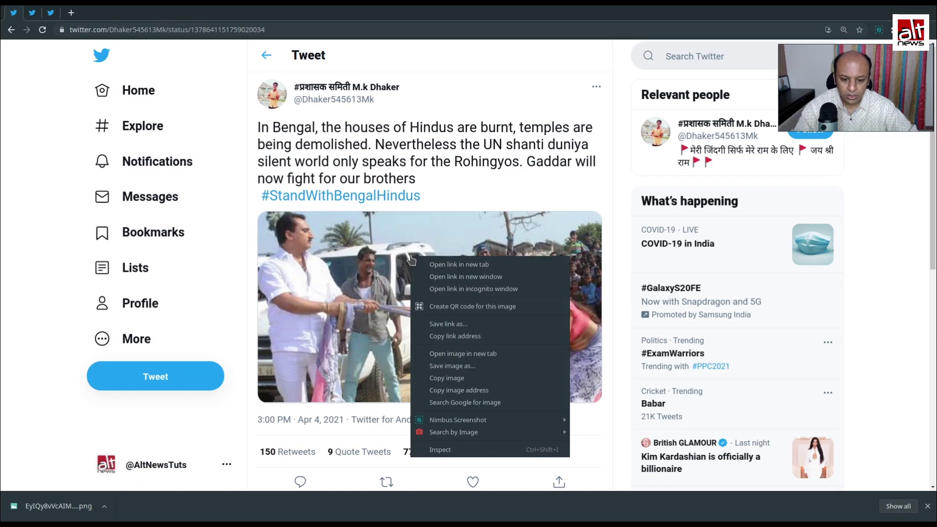
pyautogui.click(496, 405)
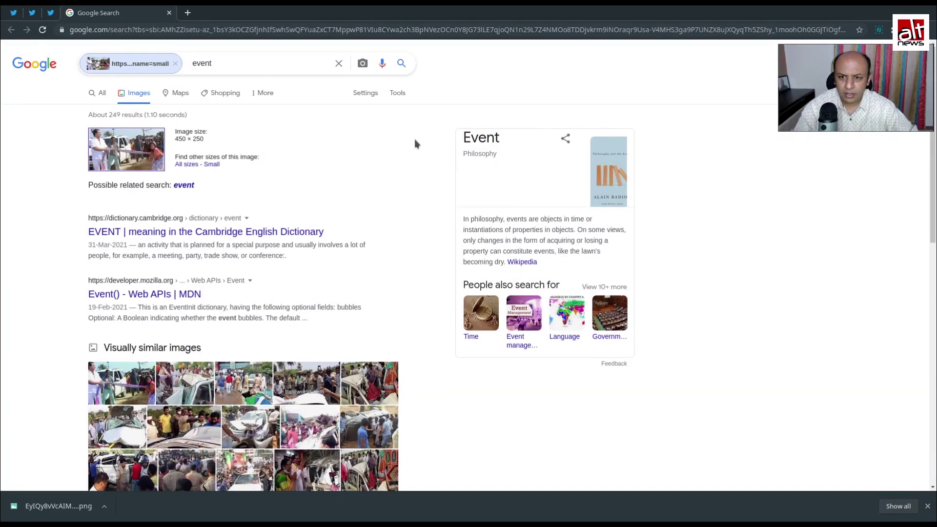
# Return to the tweet and reverse-search its sari-pulling photo on Google again
pyautogui.scroll(-8, 415, 139)
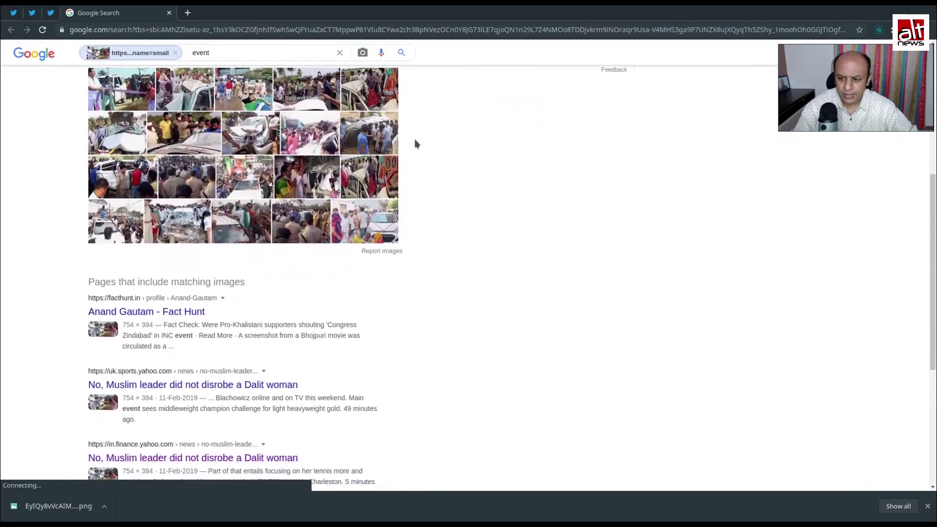
pyautogui.click(16, 14)
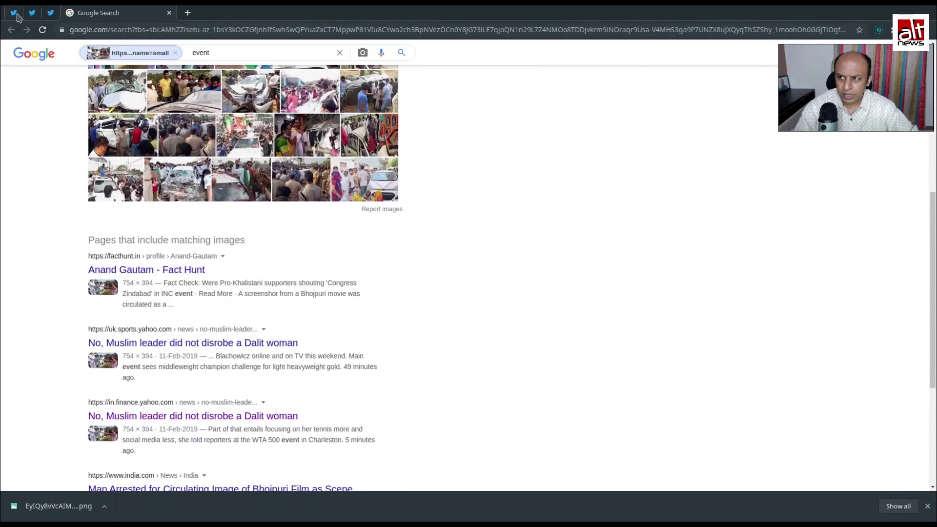
pyautogui.rightClick(427, 249)
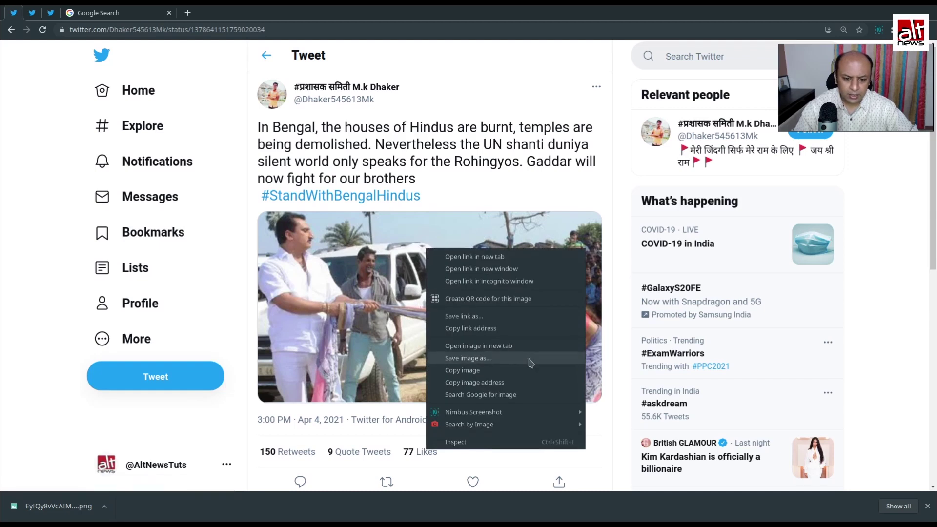
pyautogui.click(514, 395)
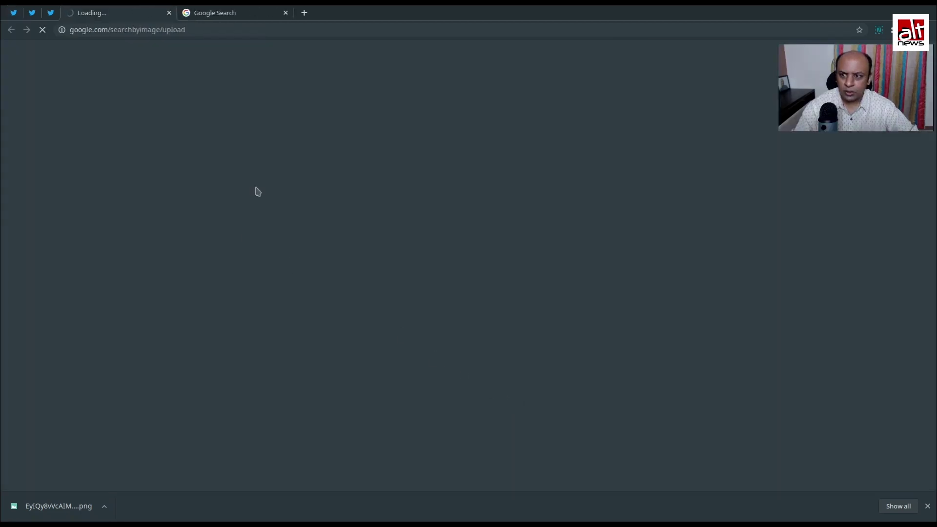
# Open the Yahoo result 'No, Muslim leader did not disrobe a Dalit woman'
pyautogui.scroll(-10, 348, 134)
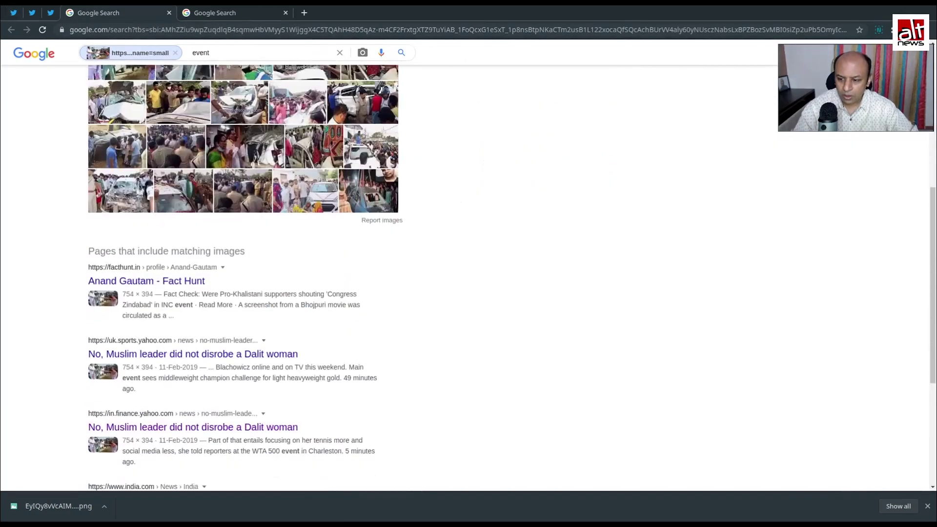
pyautogui.scroll(-2, 511, 189)
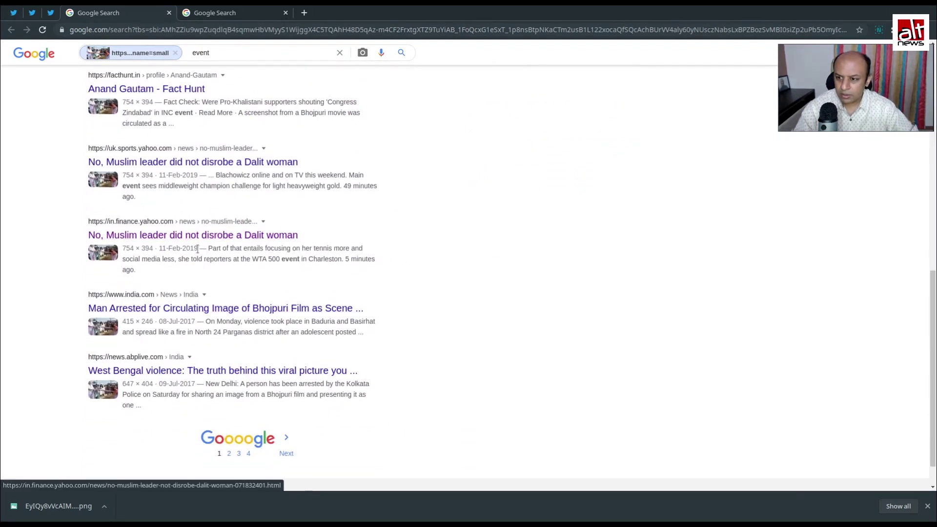
pyautogui.click(215, 237)
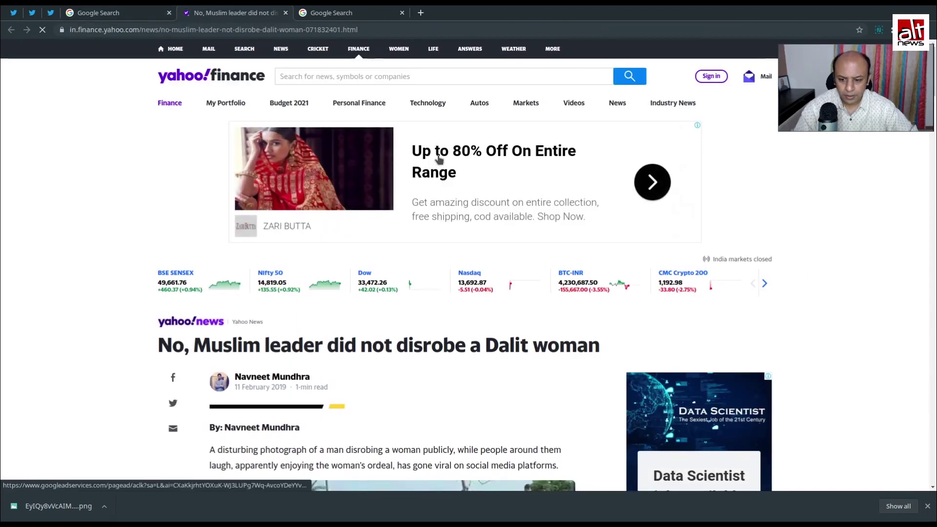
# Scroll down the Yahoo fact-check and play the embedded 'Aurat Khilona Nahi' video
pyautogui.scroll(-5, 430, 161)
pyautogui.scroll(4, 268, 239)
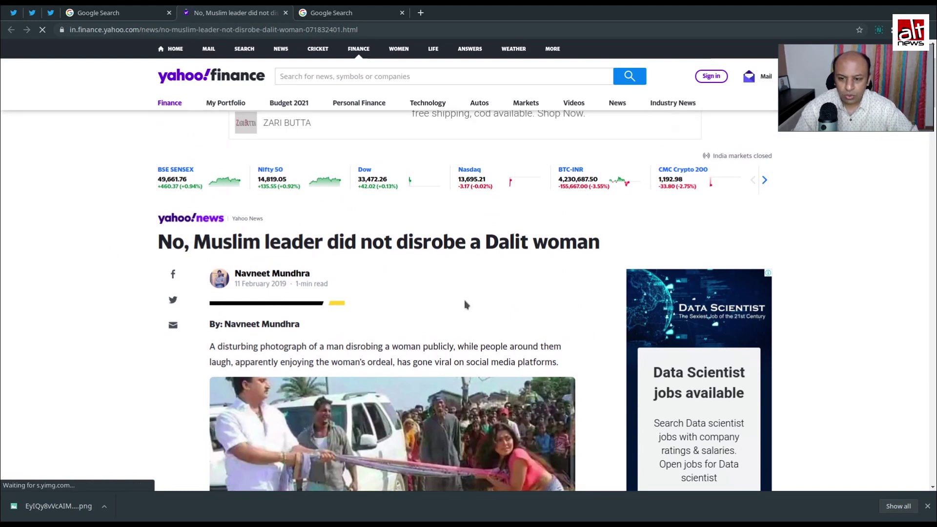
pyautogui.scroll(-7, 465, 296)
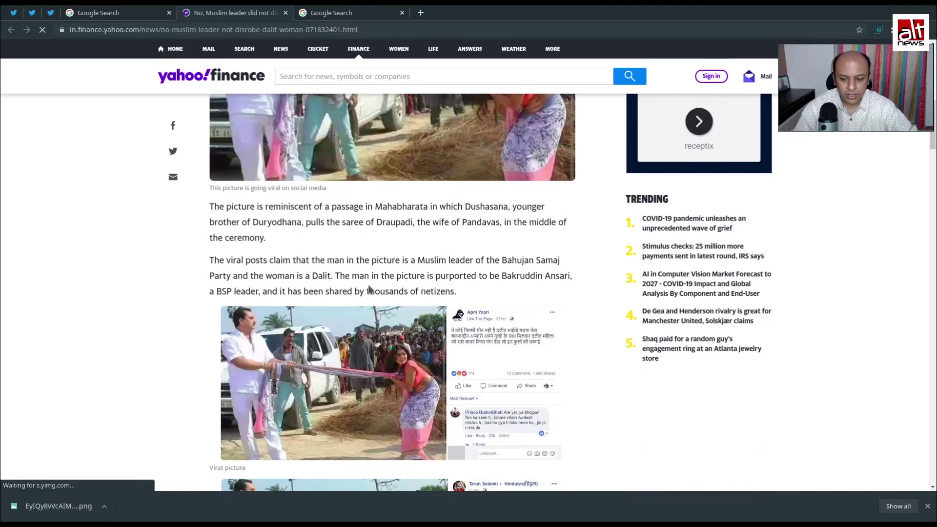
pyautogui.scroll(-9, 417, 326)
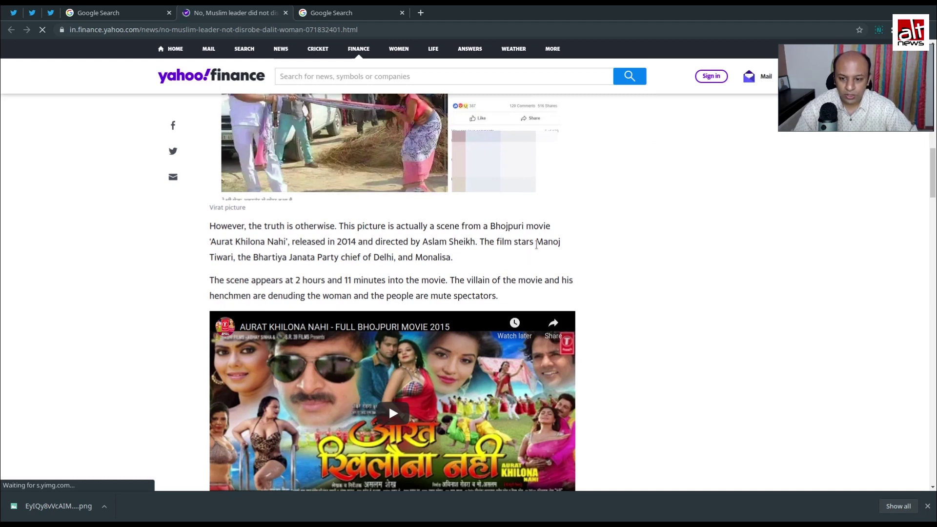
pyautogui.scroll(-3, 589, 288)
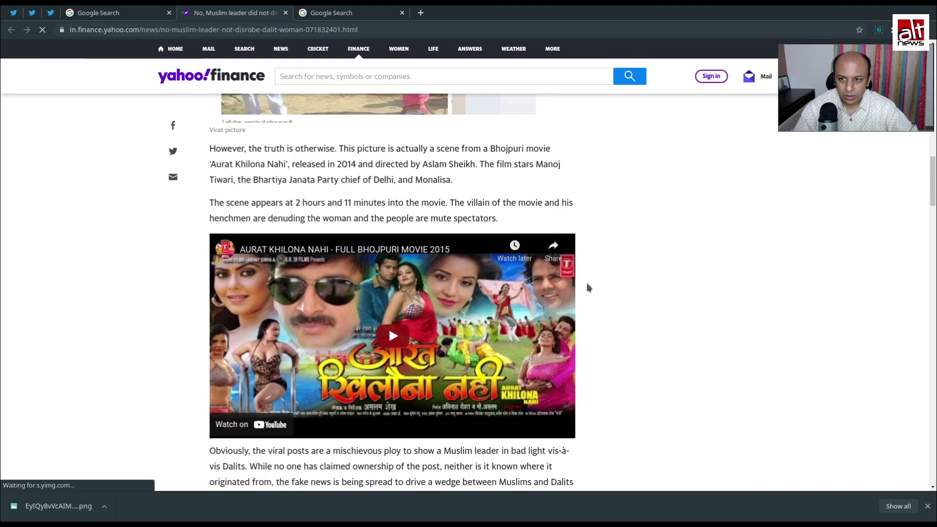
pyautogui.scroll(-1, 588, 288)
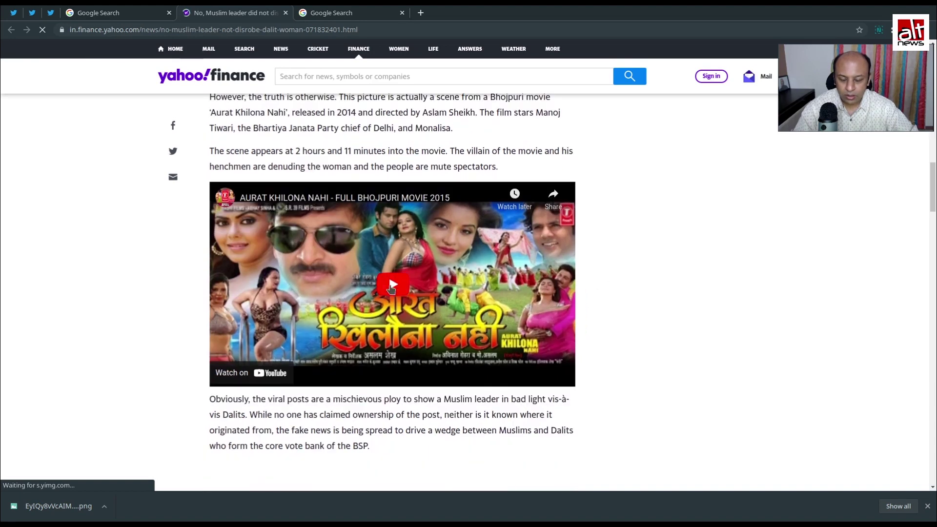
pyautogui.click(392, 286)
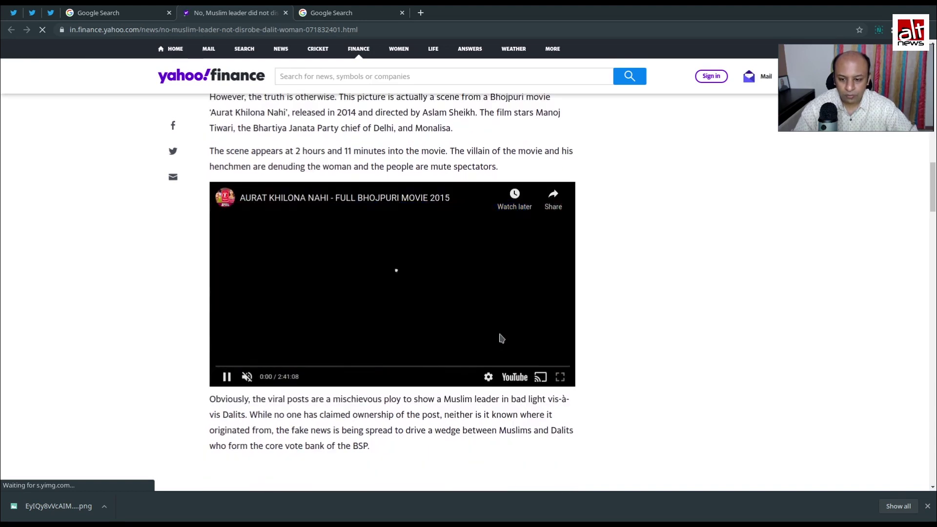
# Pause the movie at the 2:11:43 sari-pulling scene and dismiss the More videos panel
pyautogui.click(486, 366)
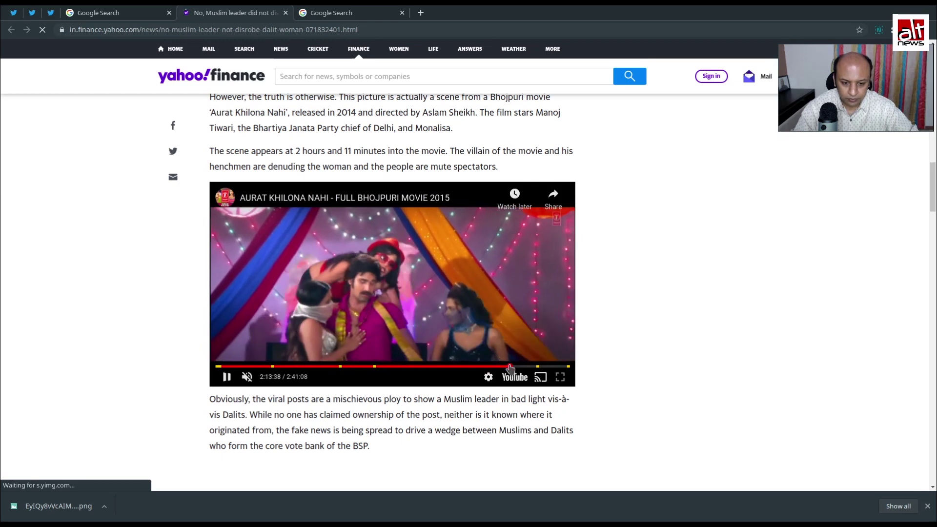
pyautogui.click(509, 367)
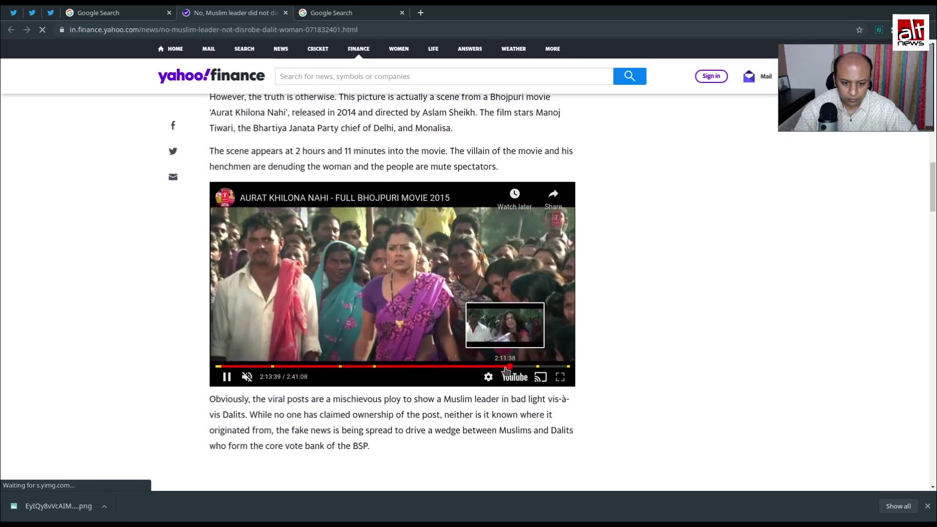
pyautogui.click(505, 368)
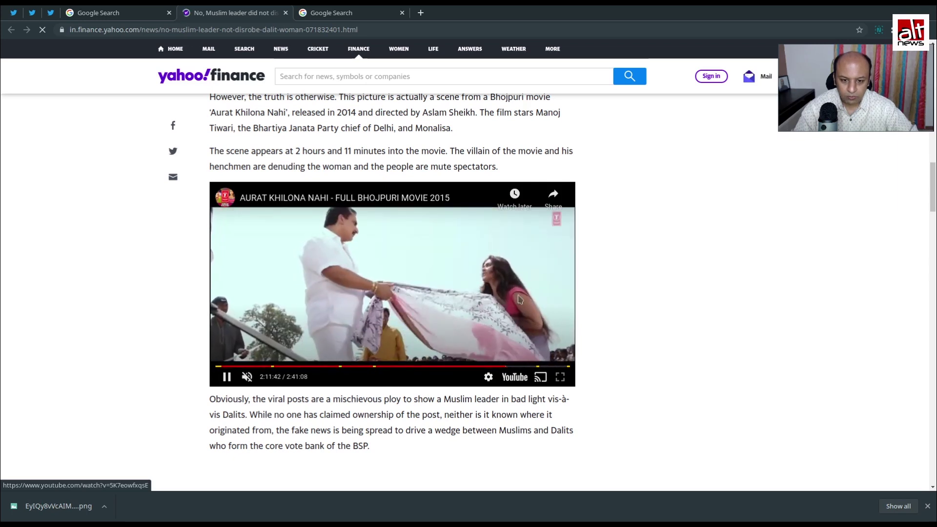
pyautogui.click(222, 379)
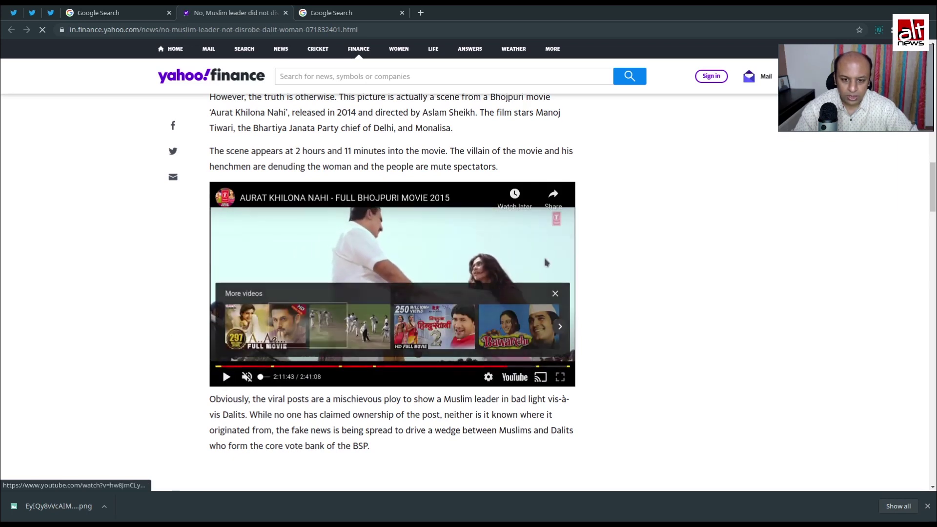
pyautogui.click(556, 295)
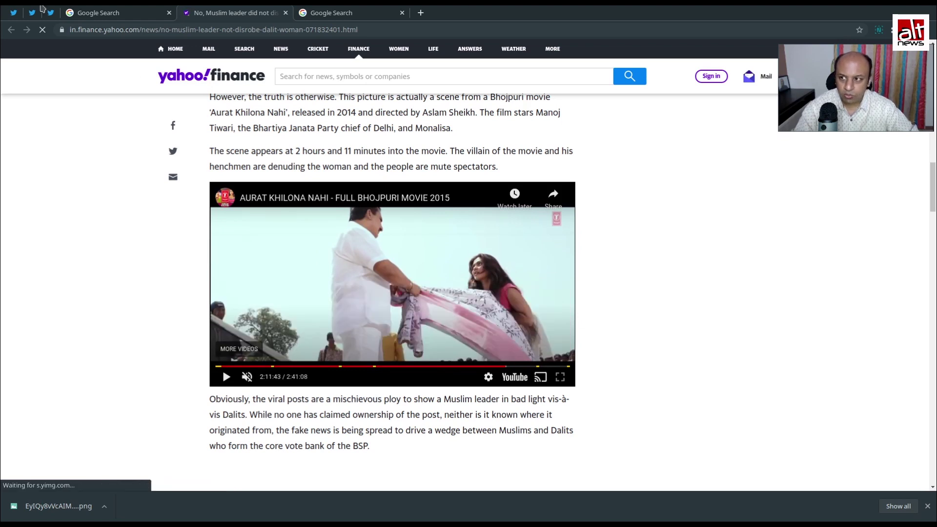
# Compare the paused scene with the tweet photo, then start a new blank tab
pyautogui.click(12, 13)
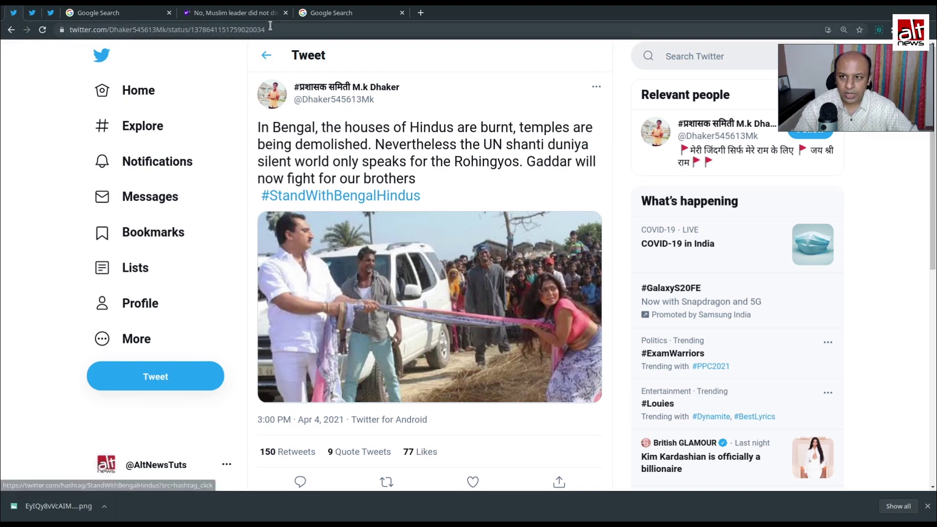
pyautogui.click(256, 18)
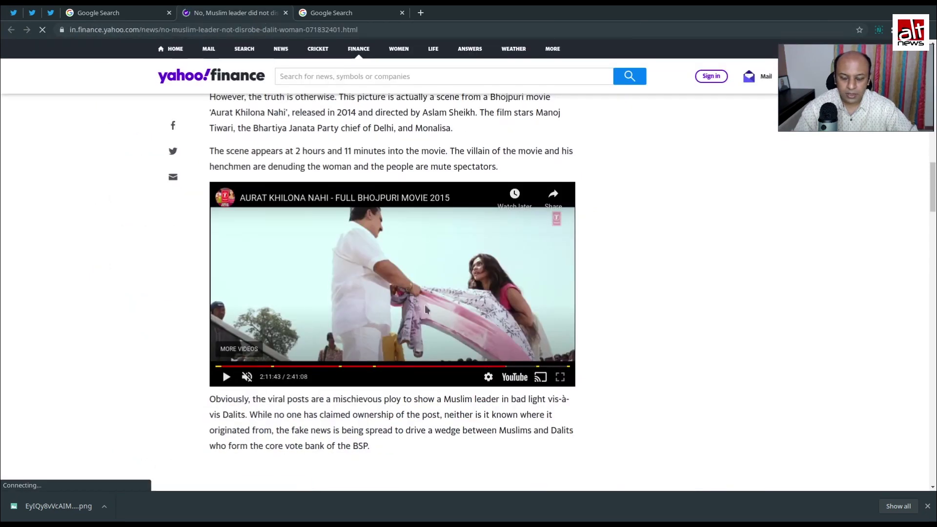
pyautogui.click(12, 13)
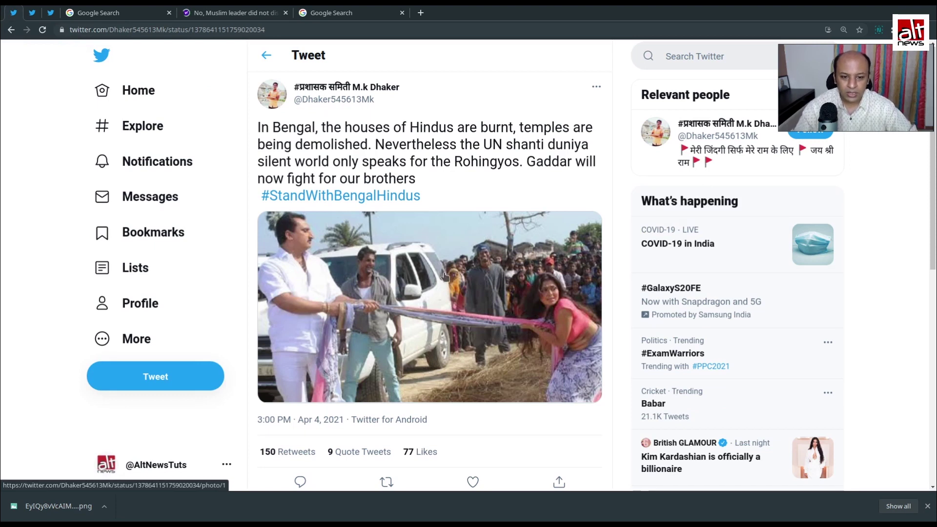
pyautogui.hotkey('ctrl', 't')
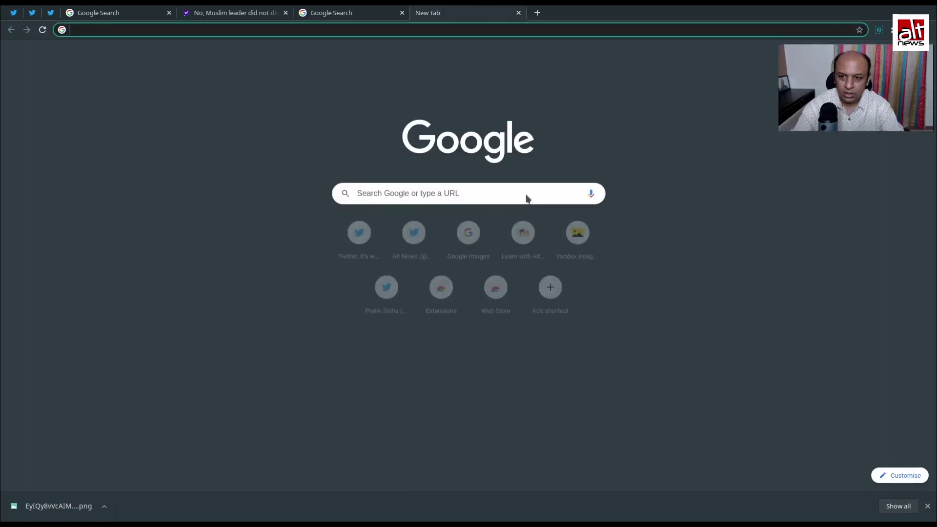
# Load twitter.com/alt and scroll to Alt News's 'Aurat Khilona Nahi' Bhojpuri-film fact-check tweet
pyautogui.write('twitter.com/')
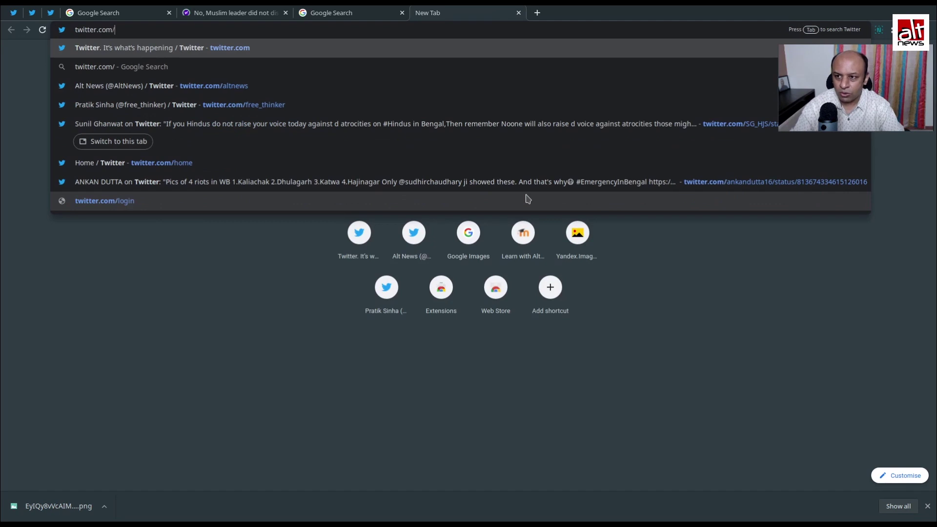
pyautogui.write('alt')
pyautogui.press('Return')
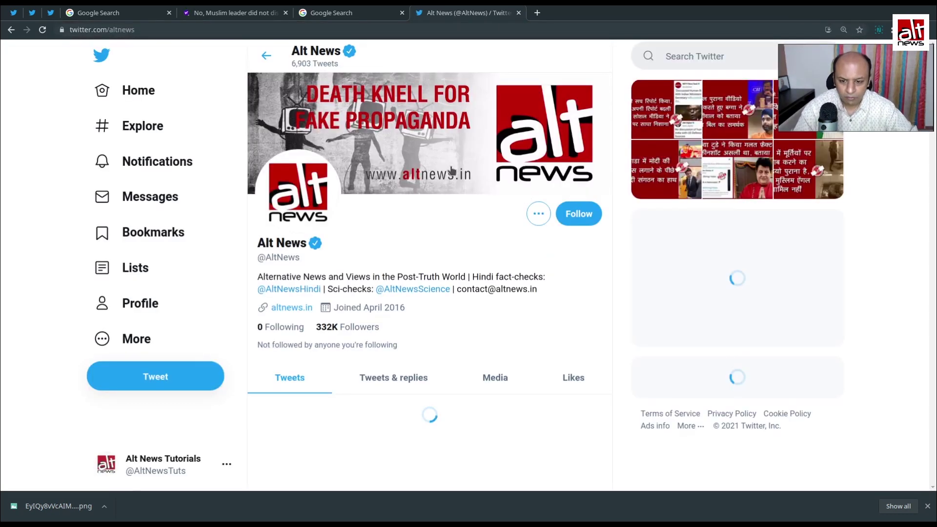
pyautogui.scroll(-10, 493, 128)
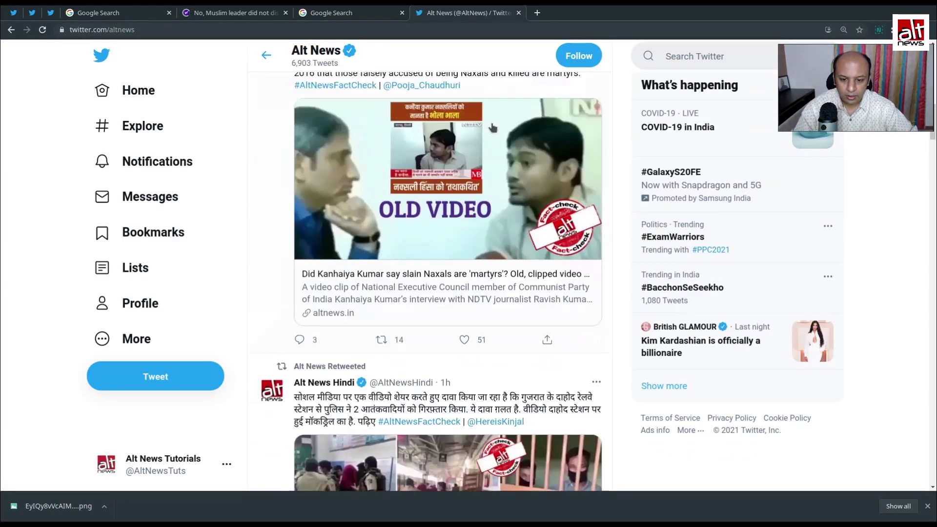
pyautogui.scroll(-15, 493, 128)
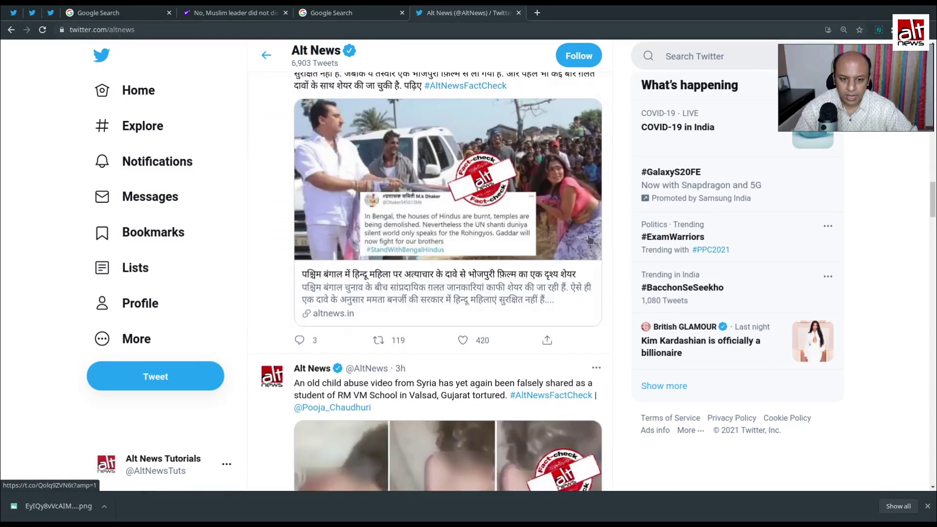
pyautogui.scroll(1, 459, 183)
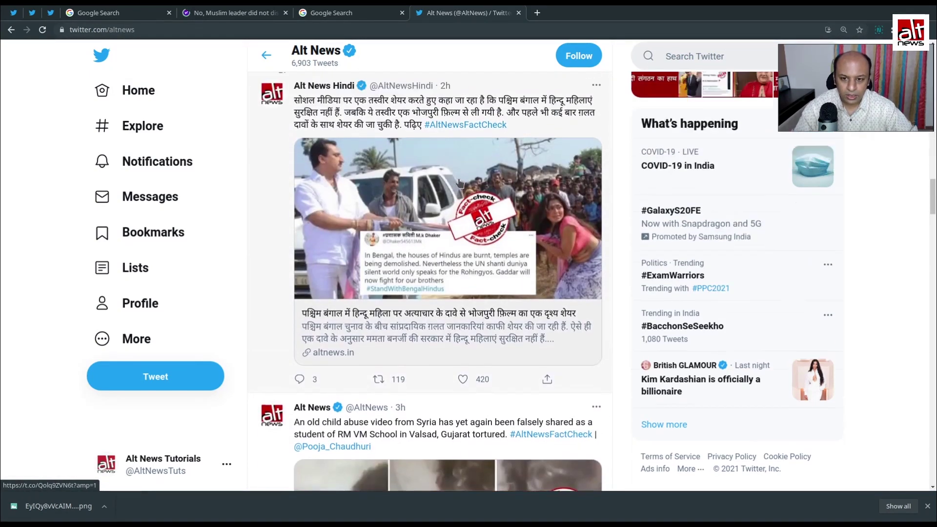
pyautogui.scroll(-15, 459, 183)
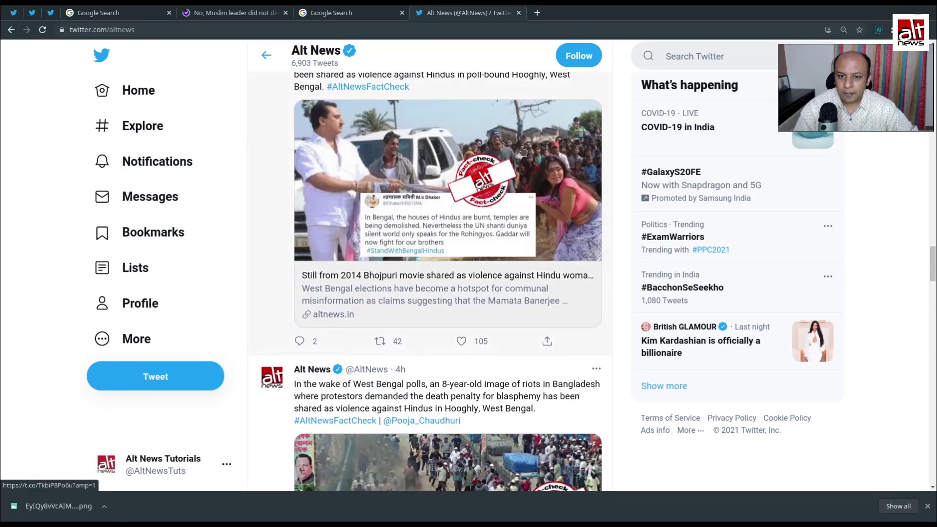
pyautogui.scroll(5, 412, 146)
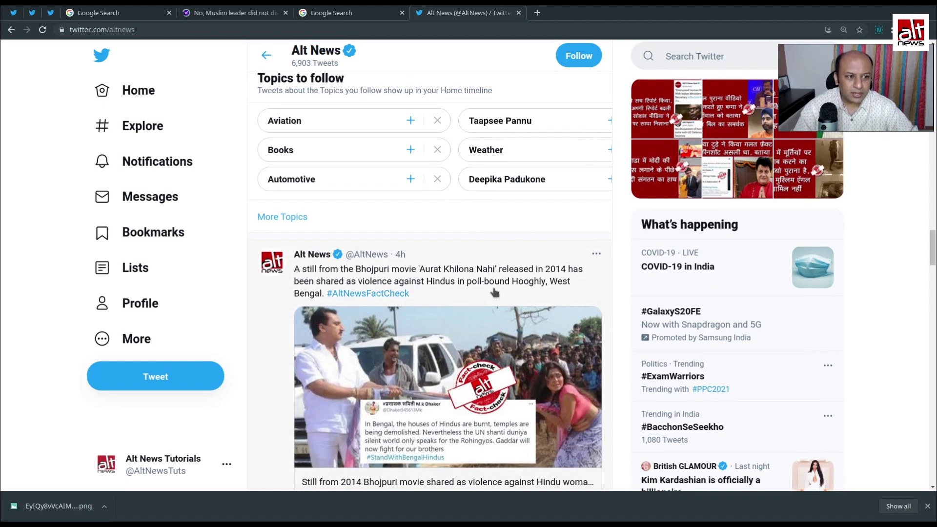
# From the film-still tweet, open the #StandWithBengalHindus hashtag in a new tab
pyautogui.click(32, 15)
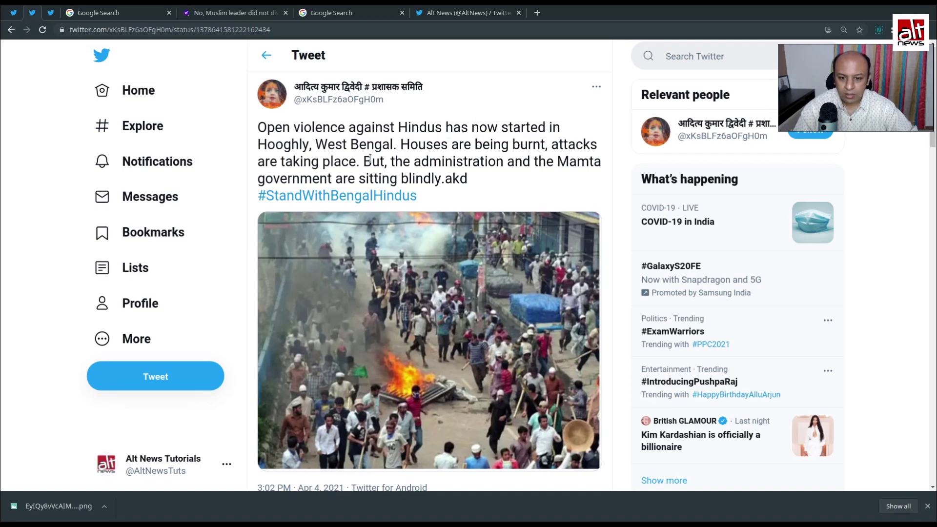
pyautogui.click(32, 17)
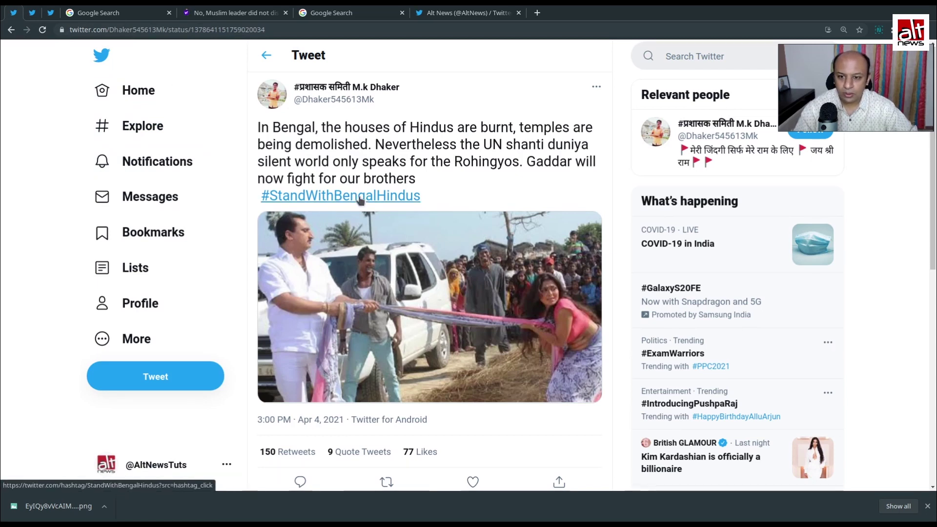
pyautogui.rightClick(356, 196)
pyautogui.click(418, 205)
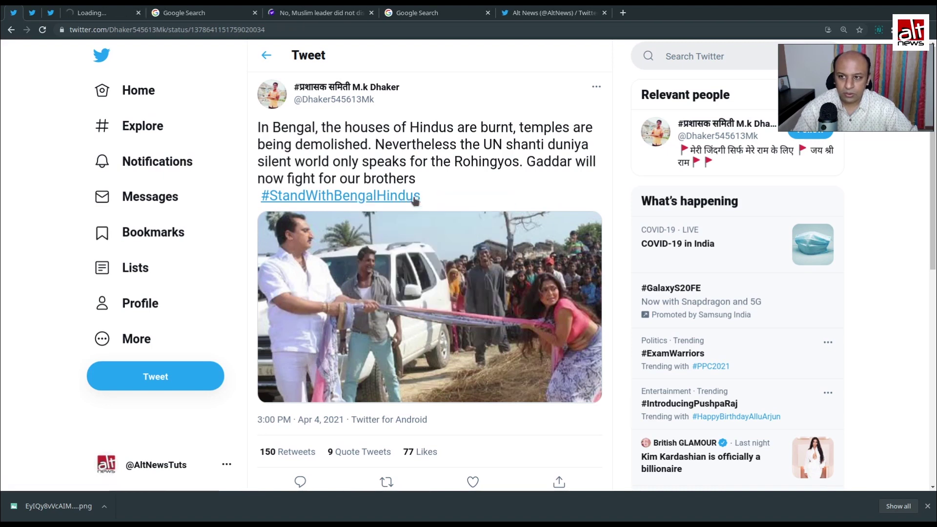
# Browse the #StandWithBengalHindus results, then go back to the Hooghly violence tweet
pyautogui.click(120, 13)
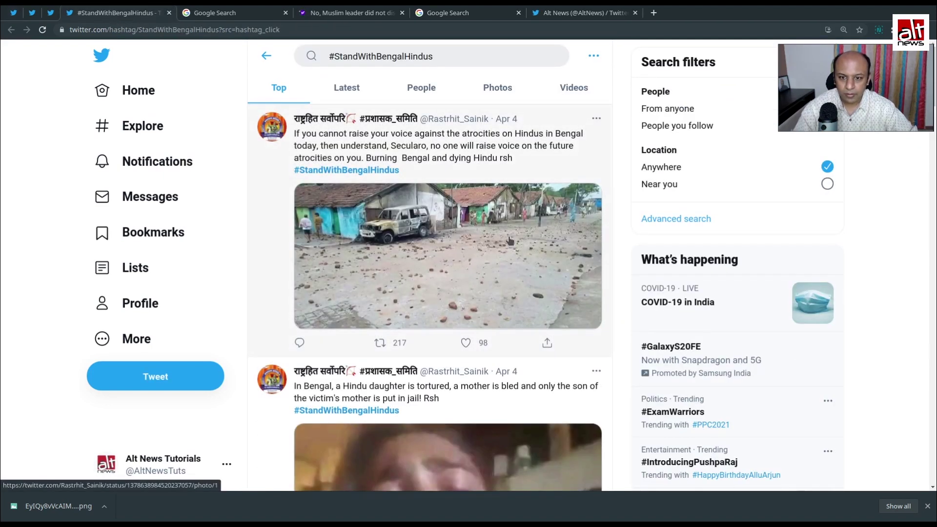
pyautogui.scroll(-15, 444, 199)
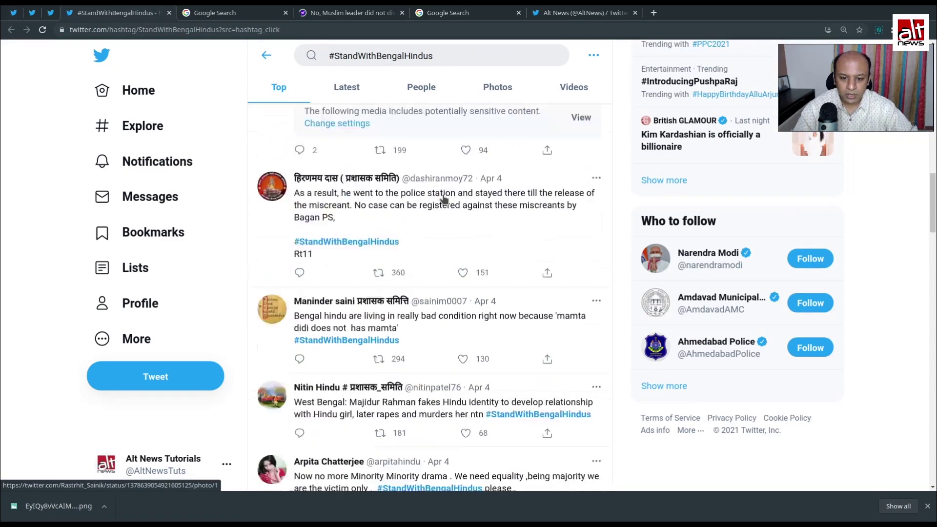
pyautogui.scroll(-20, 444, 200)
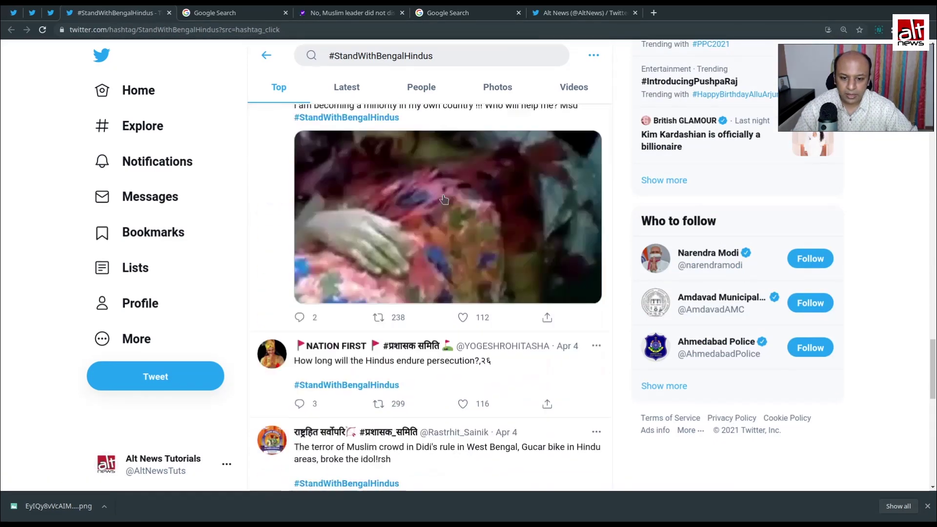
pyautogui.click(13, 13)
pyautogui.click(30, 17)
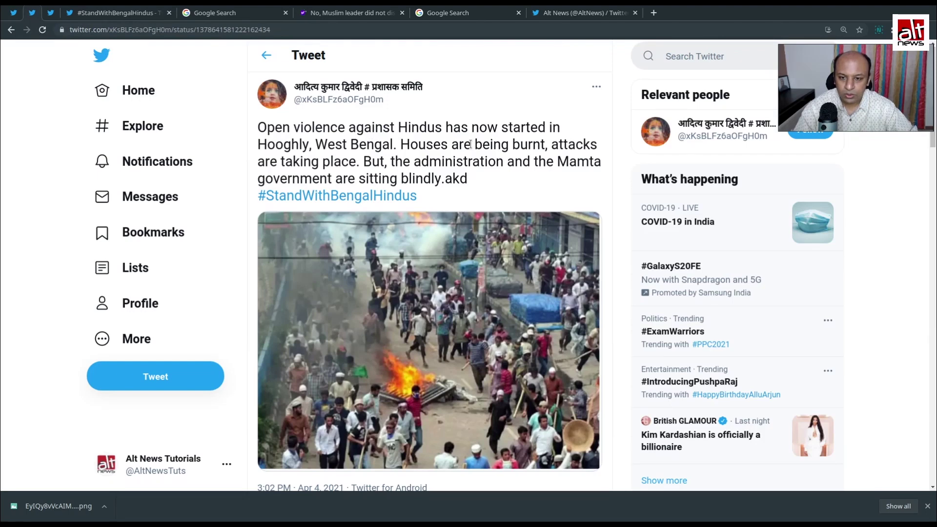
# Bring up the image options for the rioting-crowd photo in the Hooghly tweet
pyautogui.scroll(-1, 471, 152)
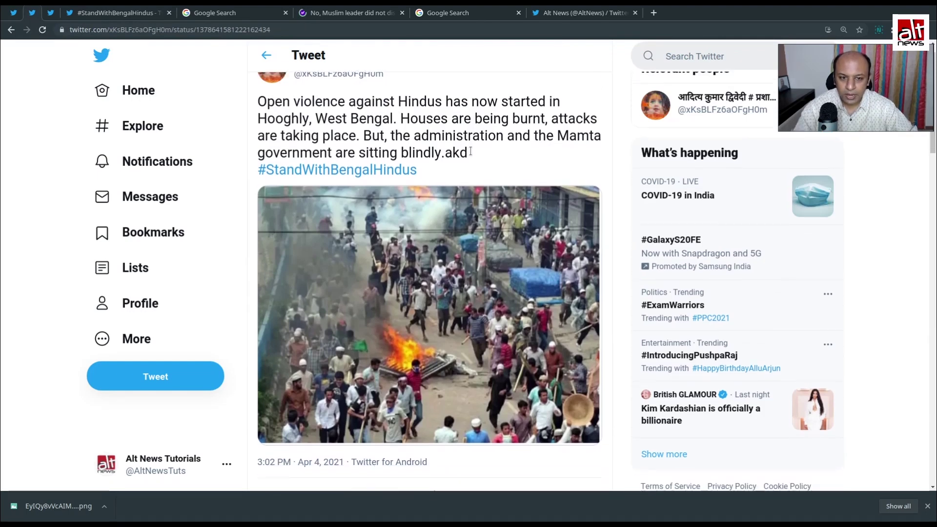
pyautogui.scroll(-2, 470, 151)
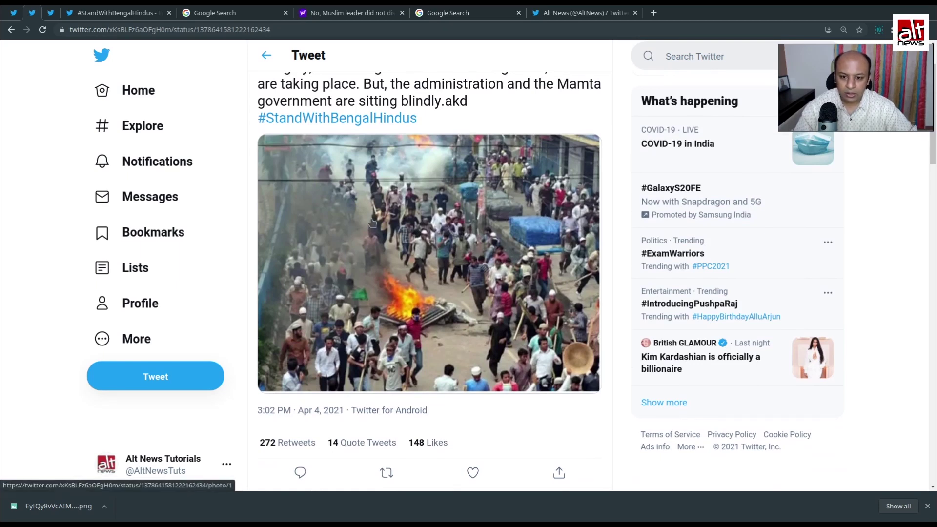
pyautogui.rightClick(428, 227)
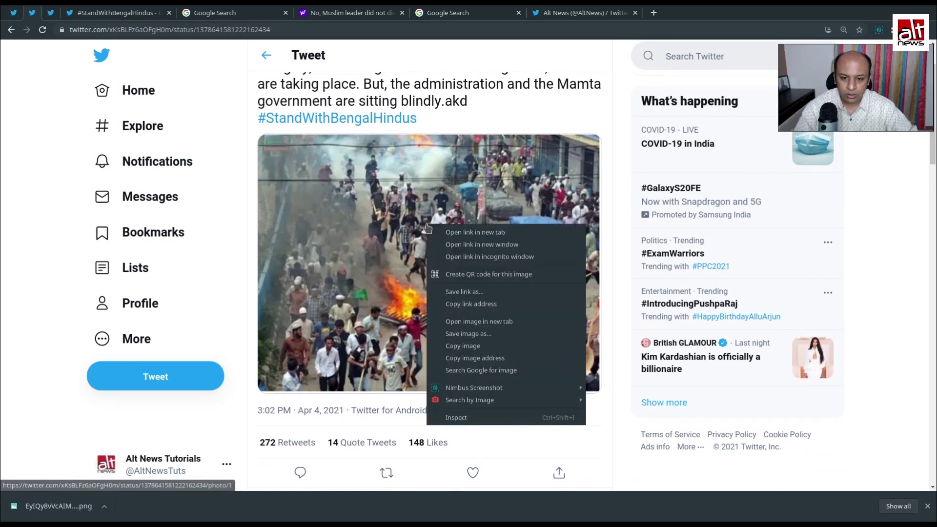
# Reverse-search the riot photo on Google and open NewsIn.Asia's 'True To Type' article
pyautogui.click(507, 371)
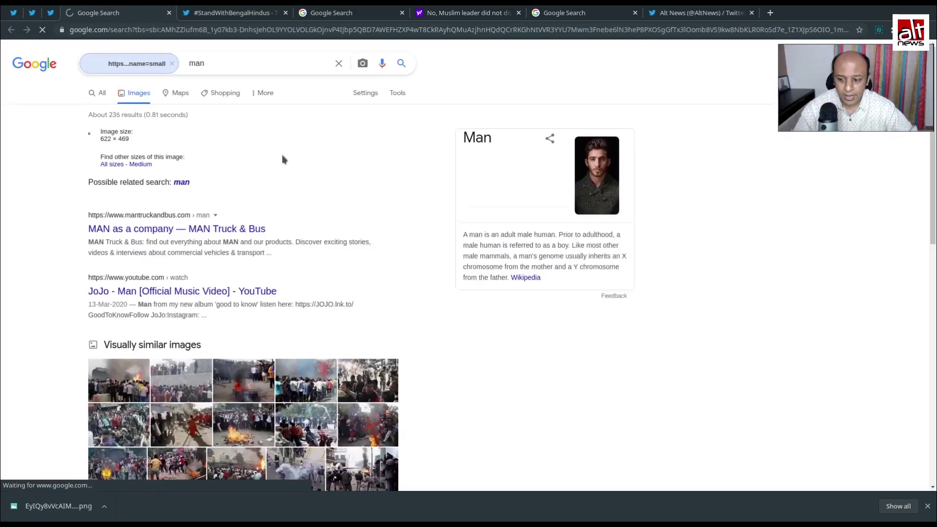
pyautogui.scroll(-6, 358, 174)
pyautogui.scroll(-2, 359, 174)
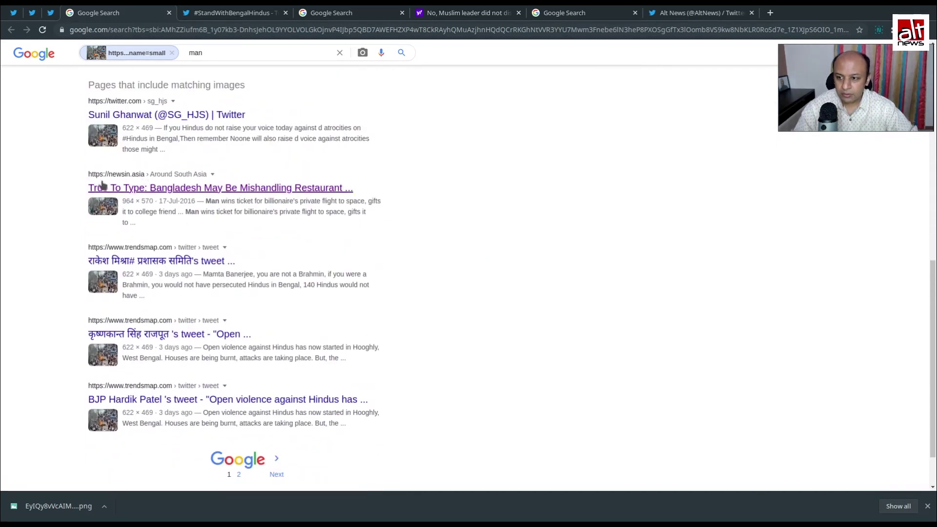
pyautogui.click(184, 191)
pyautogui.scroll(8, 183, 195)
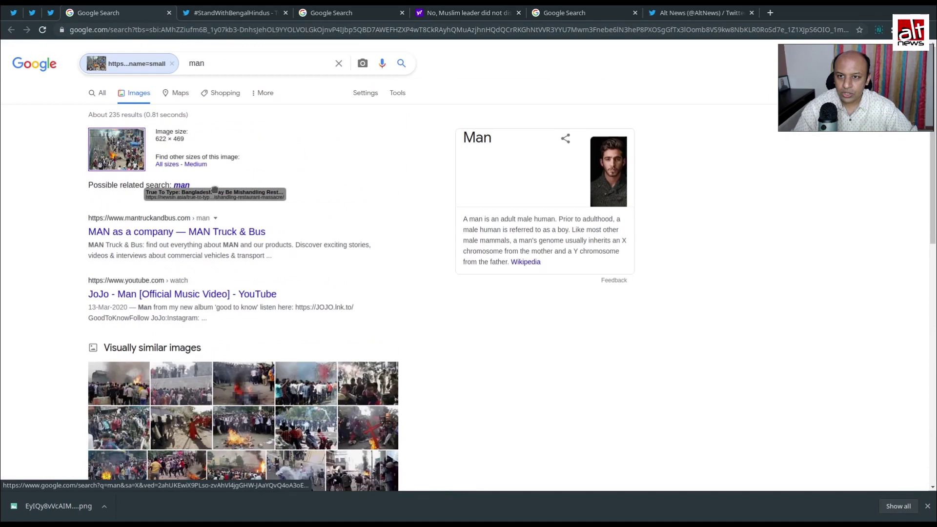
pyautogui.scroll(-8, 230, 194)
pyautogui.click(239, 189)
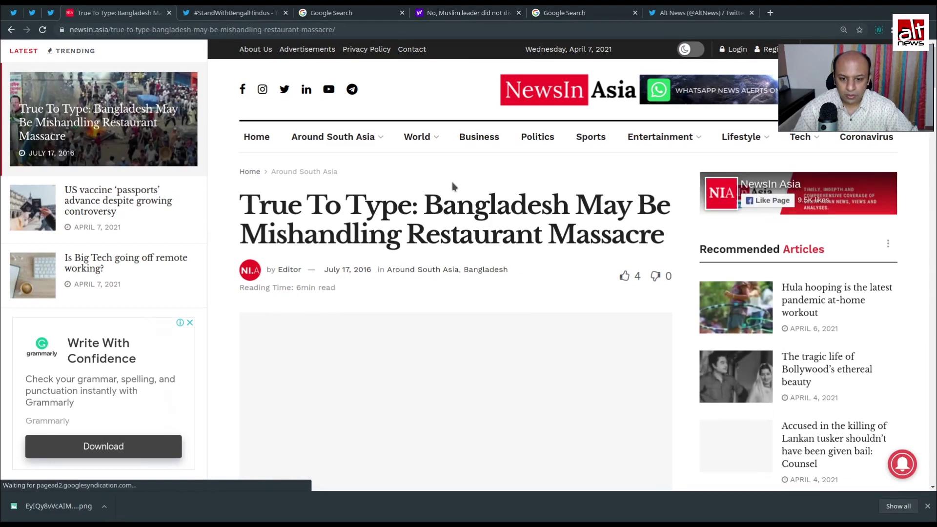
# Find the article's riot photo under 'Relentless Violence' and compare it with the tweet's image
pyautogui.scroll(-2, 462, 171)
pyautogui.scroll(-2, 464, 175)
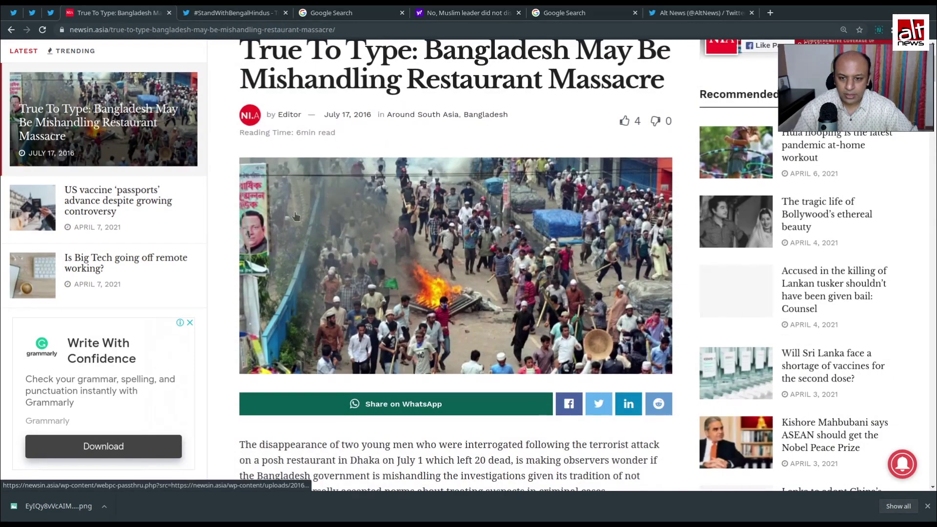
pyautogui.click(29, 15)
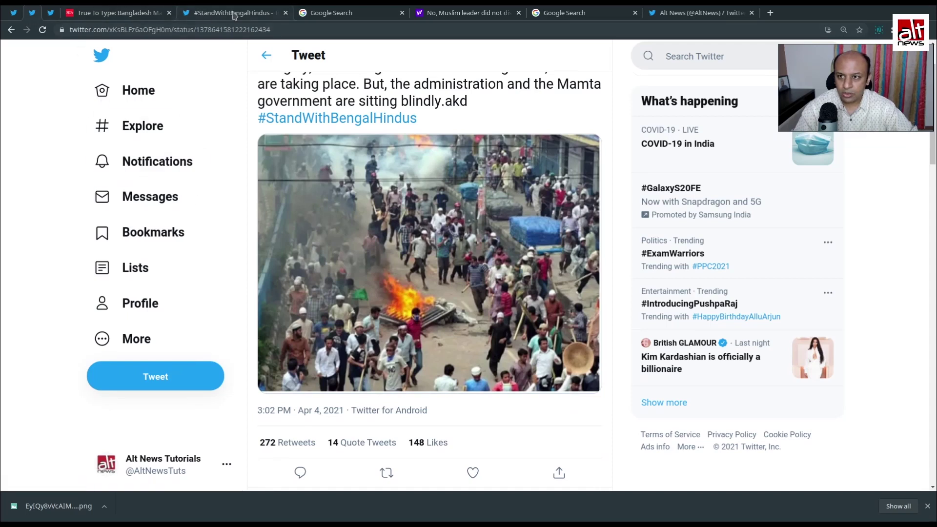
pyautogui.click(117, 13)
pyautogui.scroll(2, 539, 237)
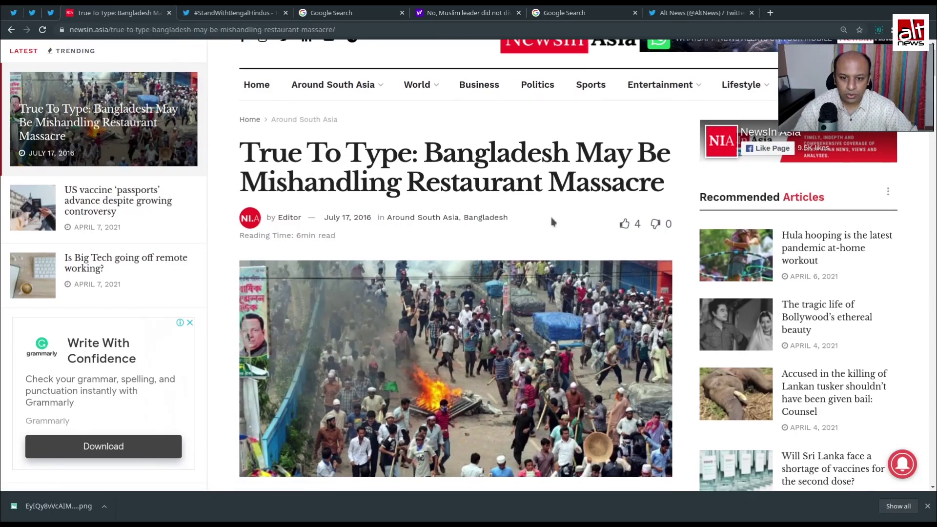
pyautogui.scroll(-15, 550, 221)
pyautogui.scroll(-5, 540, 200)
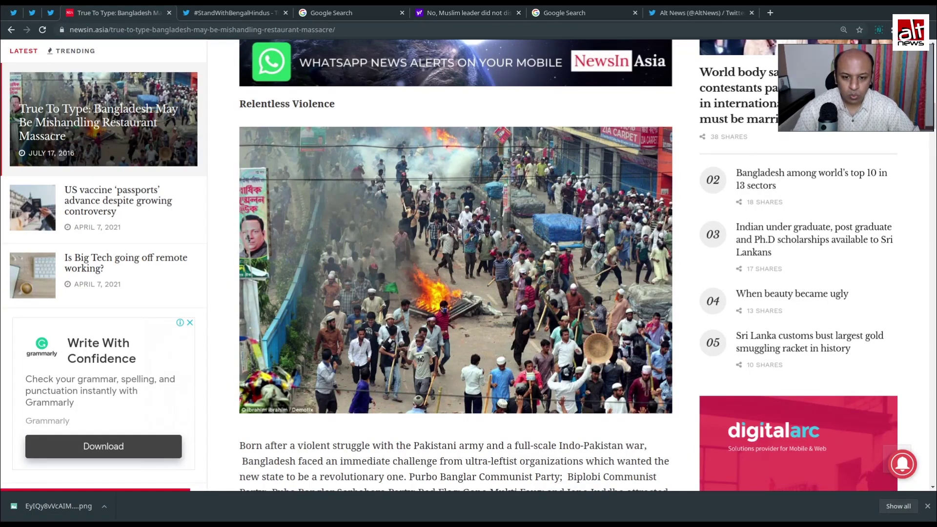
# Recheck the photo against the tweet and bring up image options on the article's riot photo
pyautogui.rightClick(437, 210)
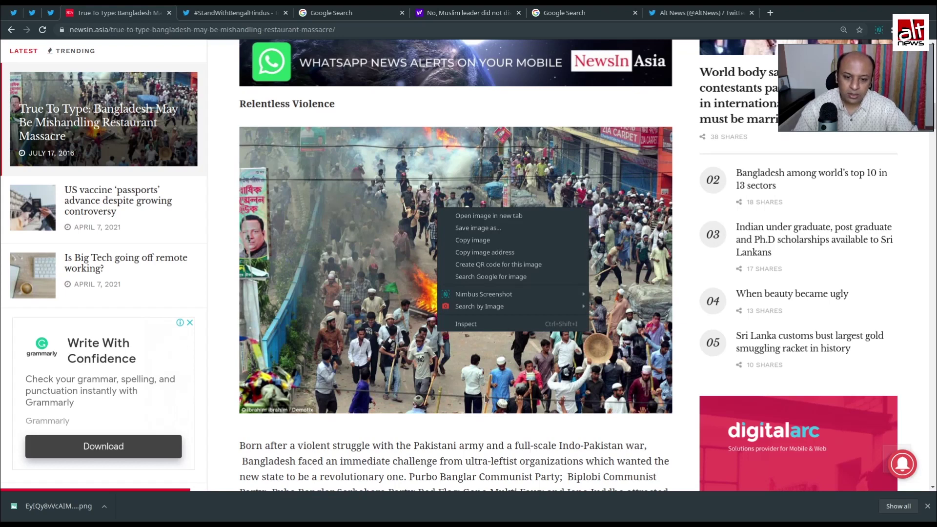
pyautogui.click(425, 446)
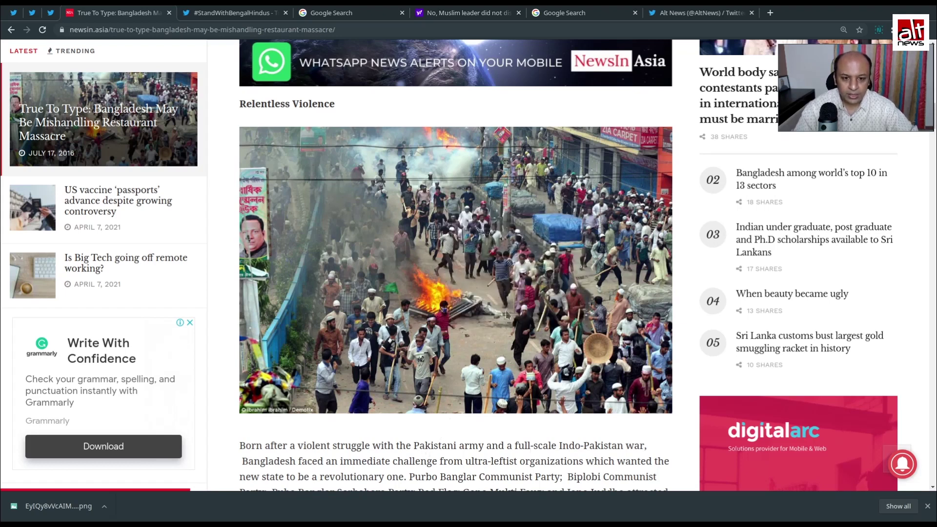
pyautogui.click(32, 15)
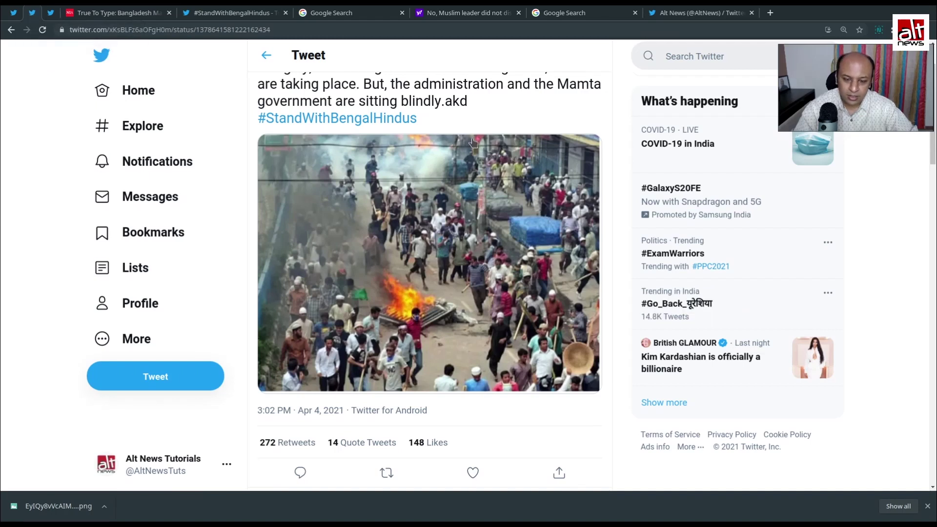
pyautogui.click(117, 14)
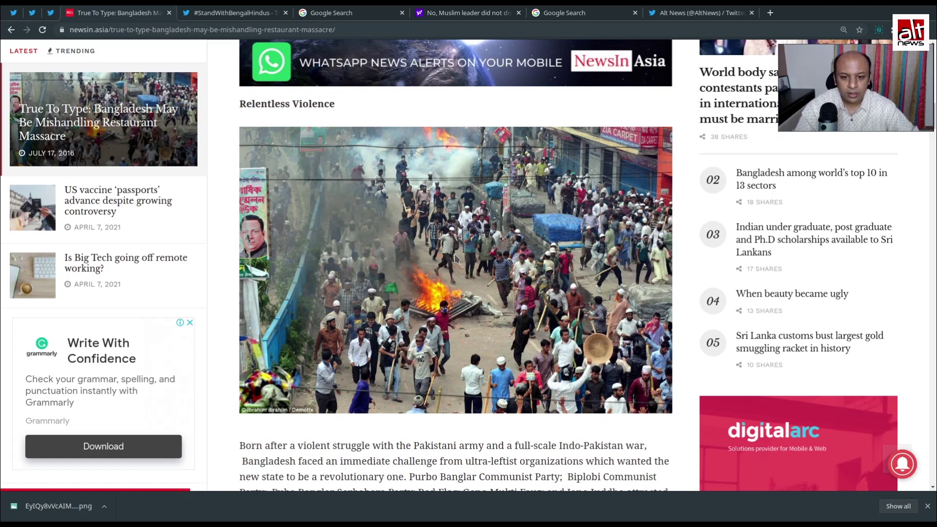
pyautogui.rightClick(393, 217)
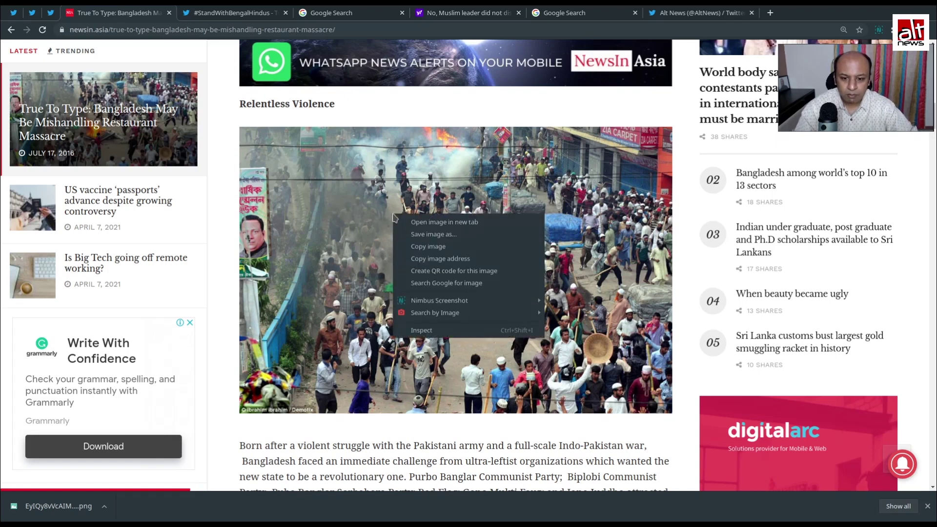
# Reverse-search the riot photo on Google and open the Daily Mail 'Bangladesh protests: 37 dead' article
pyautogui.click(509, 285)
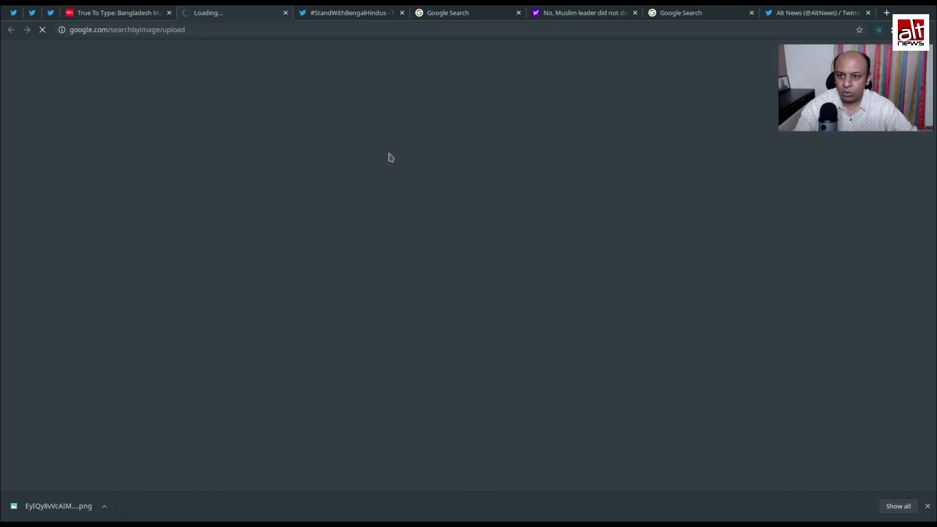
pyautogui.scroll(-7, 495, 140)
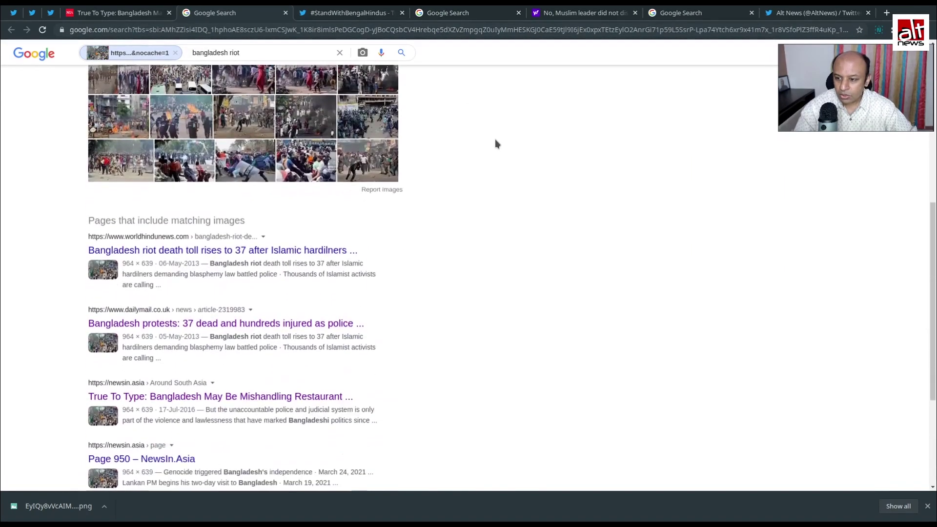
pyautogui.scroll(-1, 495, 139)
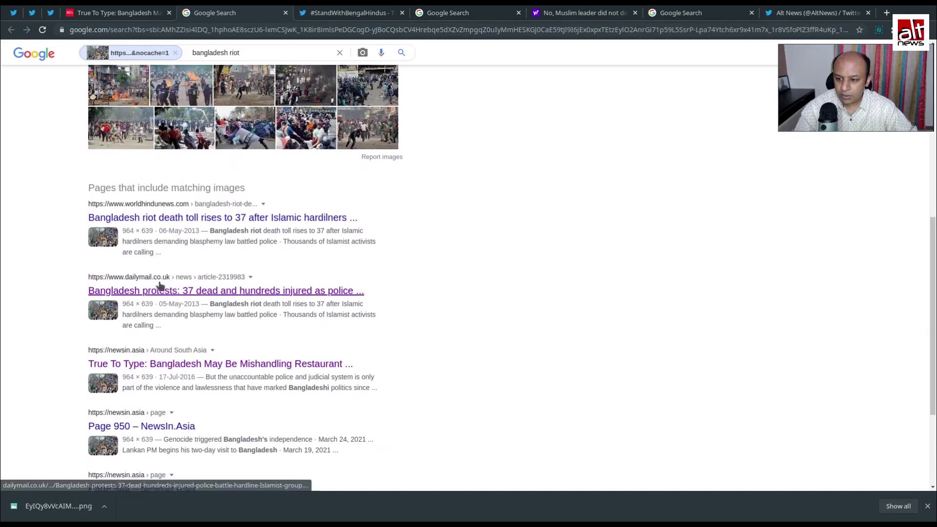
pyautogui.click(203, 291)
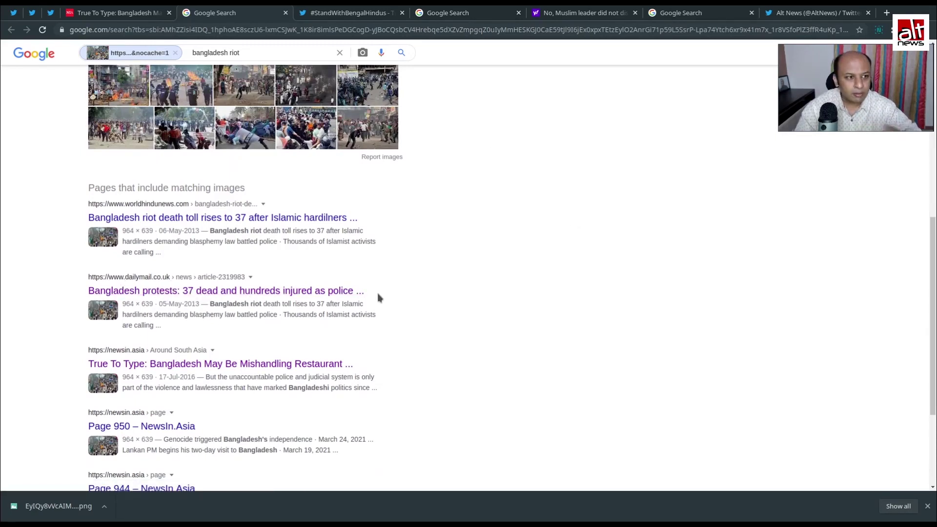
pyautogui.click(315, 293)
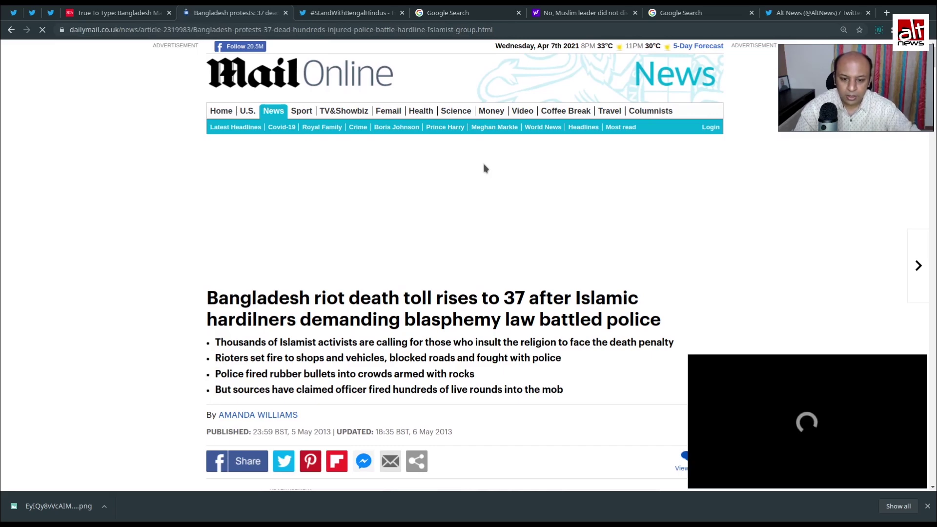
pyautogui.scroll(-8, 399, 232)
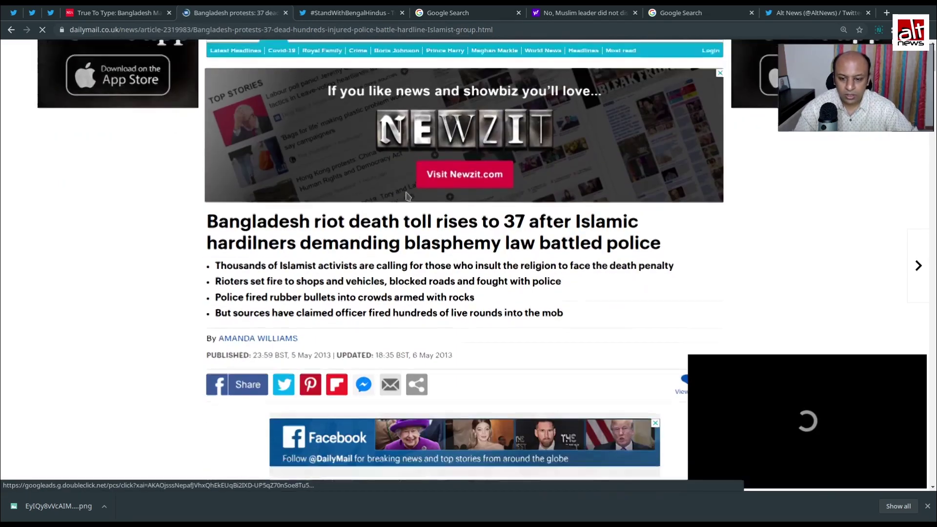
pyautogui.scroll(-15, 472, 281)
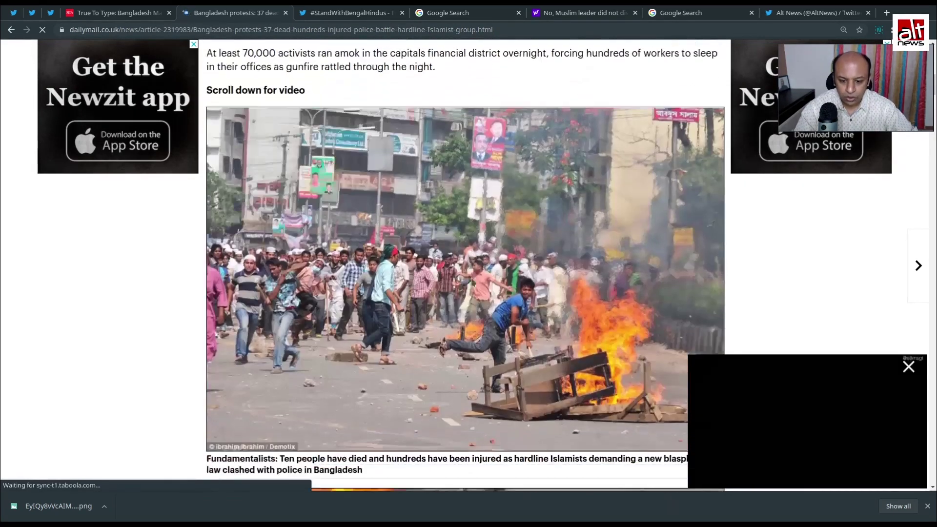
pyautogui.scroll(1, 460, 267)
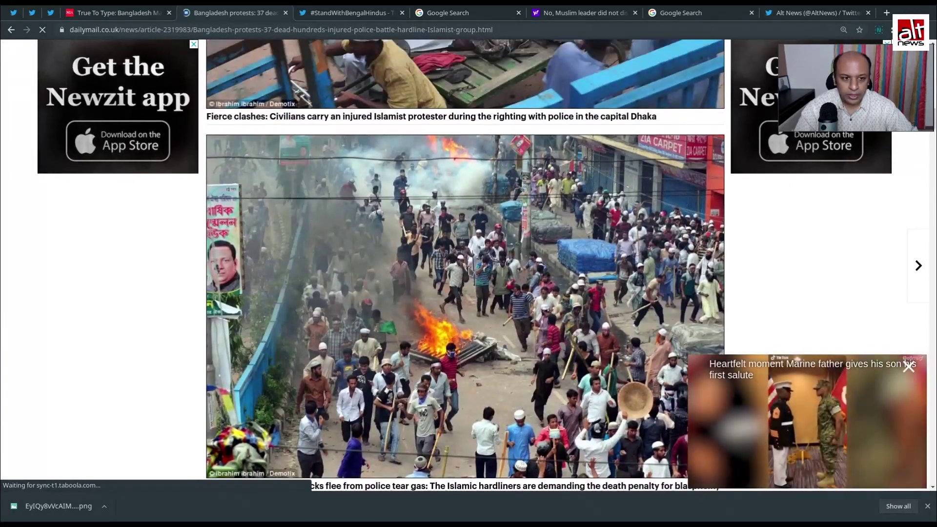
pyautogui.scroll(5, 527, 207)
pyautogui.scroll(12, 527, 207)
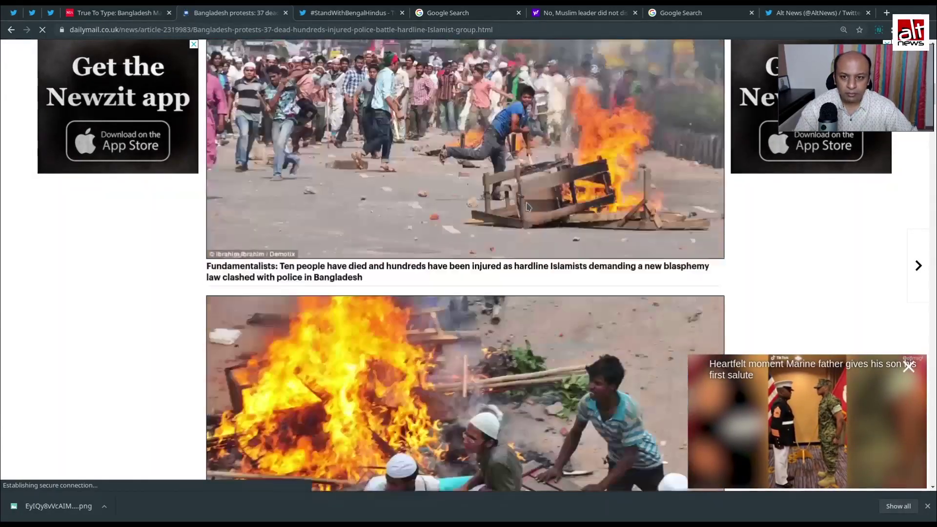
pyautogui.scroll(2, 532, 199)
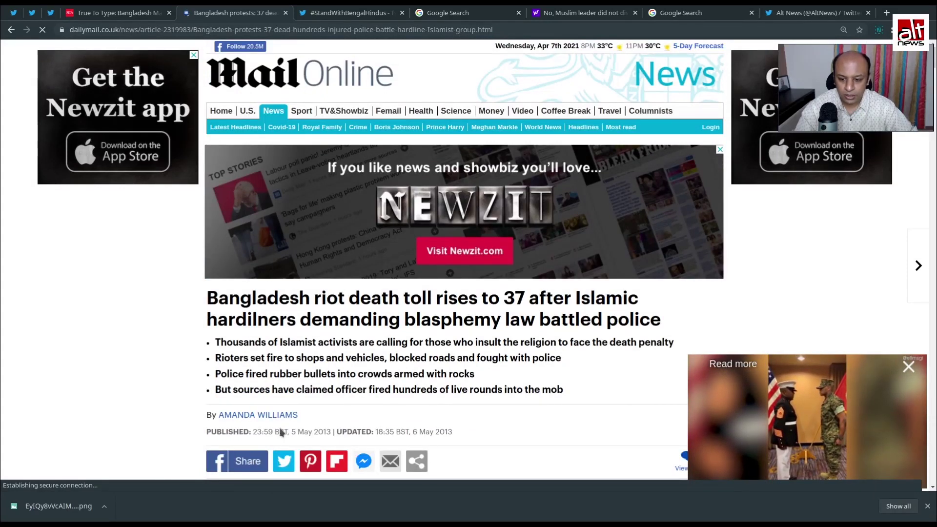
pyautogui.moveTo(292, 432); pyautogui.dragTo(331, 433)
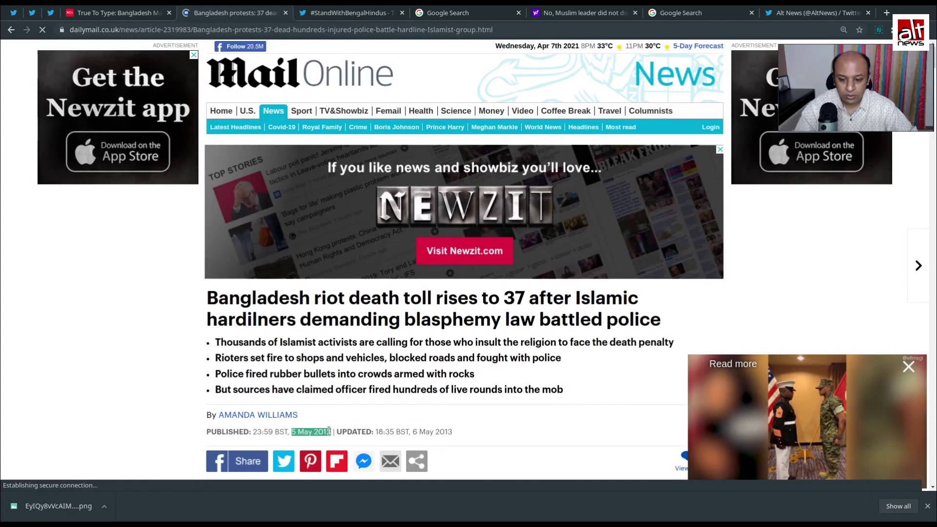
pyautogui.scroll(-2, 446, 325)
pyautogui.scroll(-20, 446, 325)
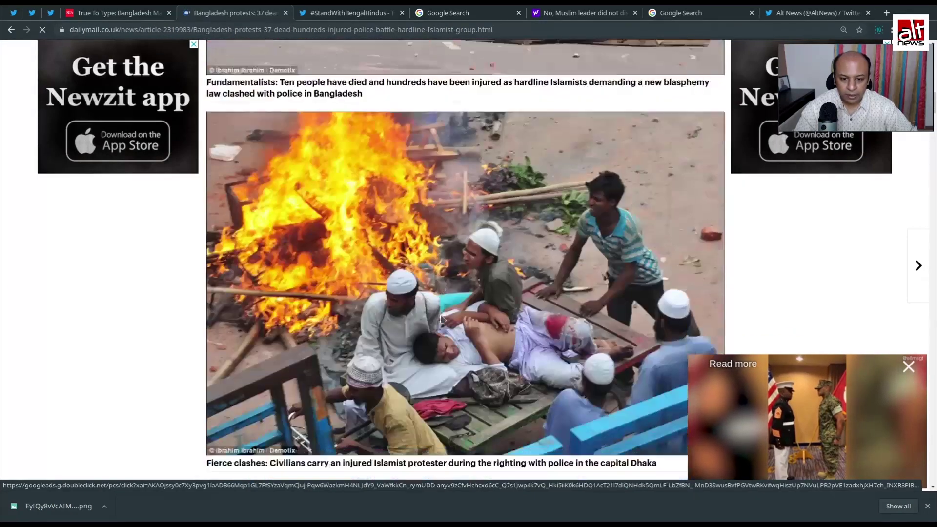
pyautogui.scroll(-3, 441, 320)
pyautogui.scroll(1, 370, 251)
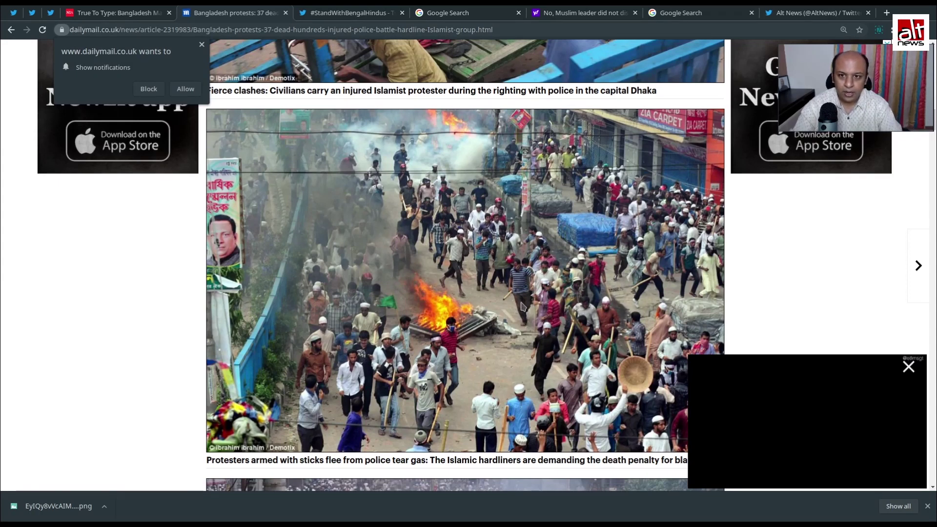
# Load google.com/imghp in a new tab and search images for "zia carpet" bangladesh
pyautogui.hotkey('ctrl', 't')
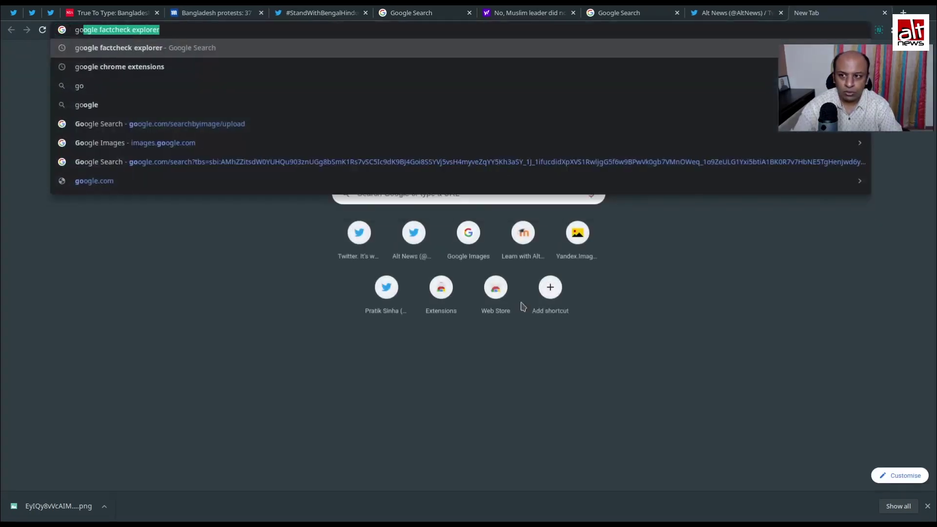
pyautogui.write('go')
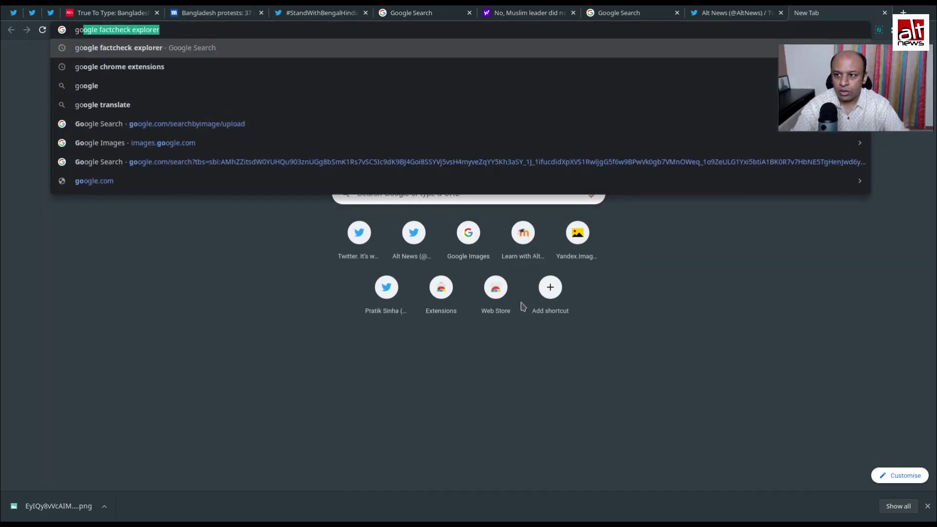
pyautogui.write('ogle')
pyautogui.press('BackSpace')
pyautogui.press('BackSpace')
pyautogui.press('BackSpace')
pyautogui.press('BackSpace')
pyautogui.press('BackSpace')
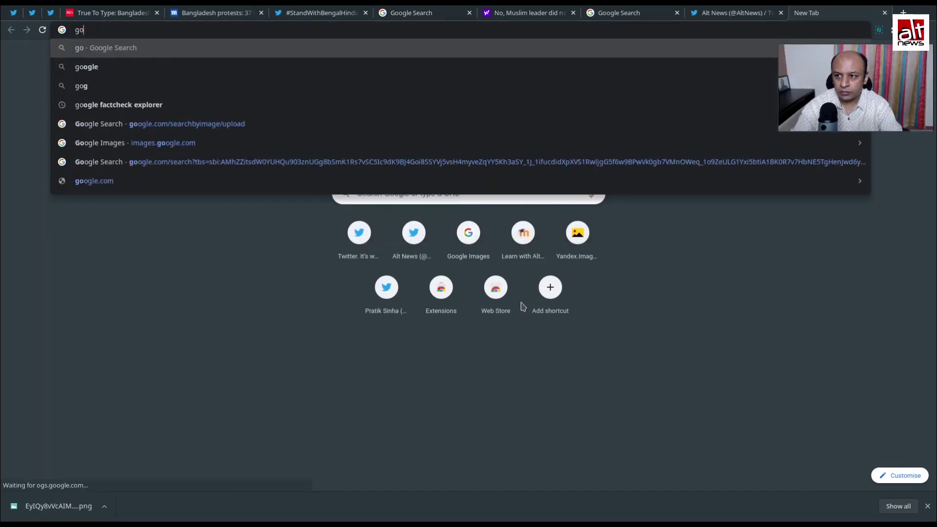
pyautogui.write('oogle.com/imghp')
pyautogui.press('Return')
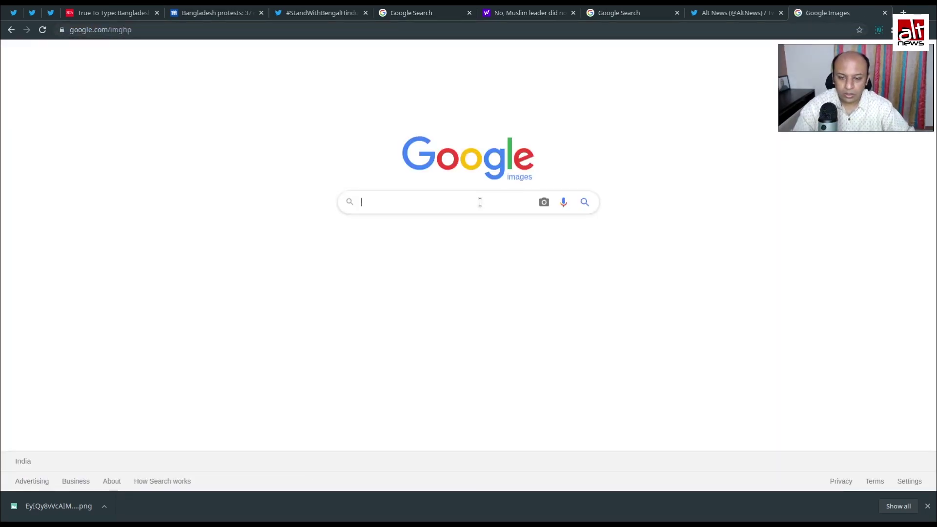
pyautogui.click(479, 202)
pyautogui.write('"zia carpet"')
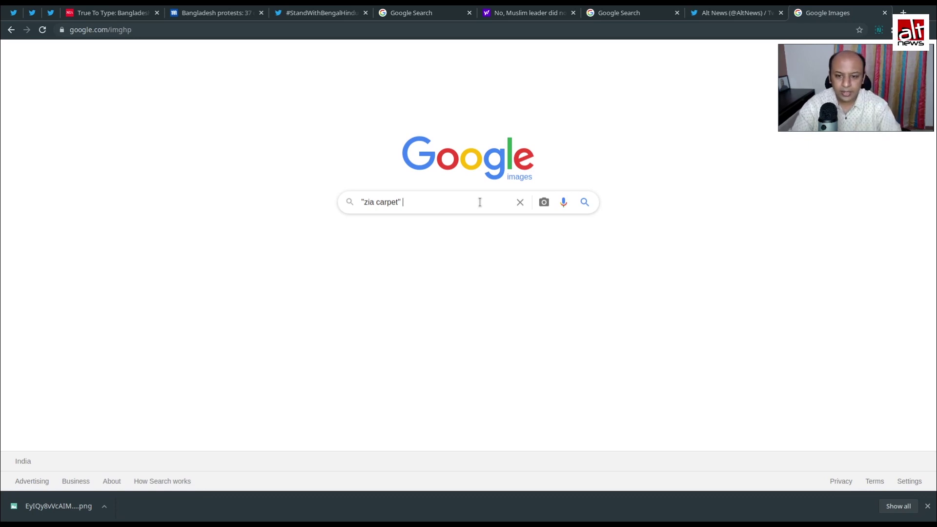
pyautogui.write('bangl')
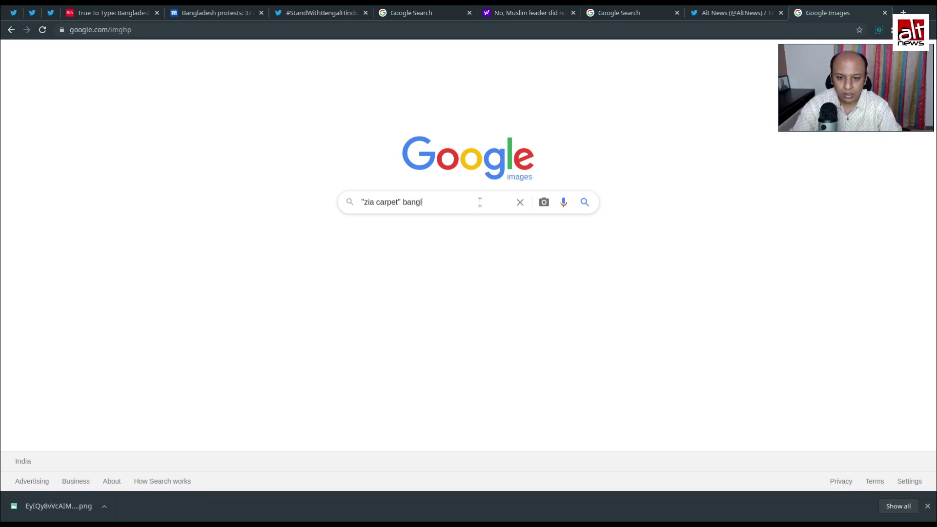
pyautogui.write('adesh')
pyautogui.press('Return')
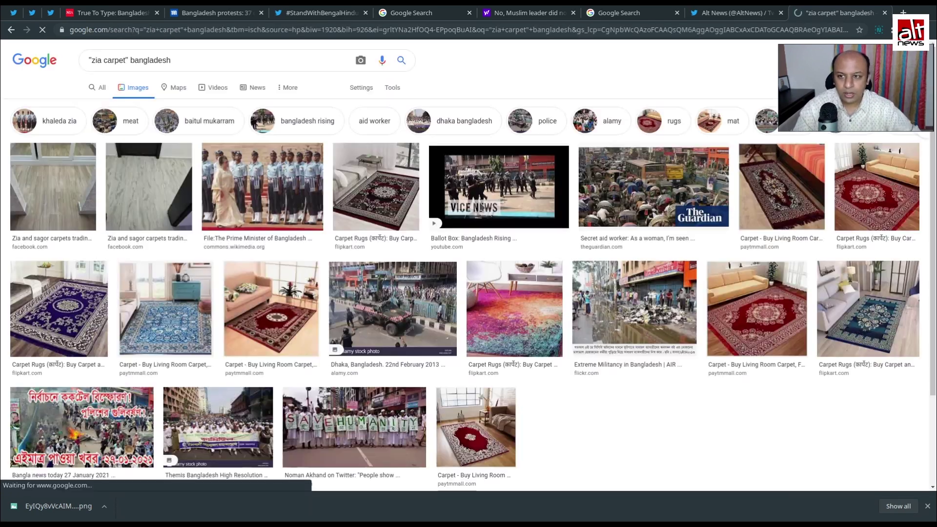
# Open the Flickr Extreme Militancy in Bangladesh photo full-size in a new tab, then return to results
pyautogui.click(648, 283)
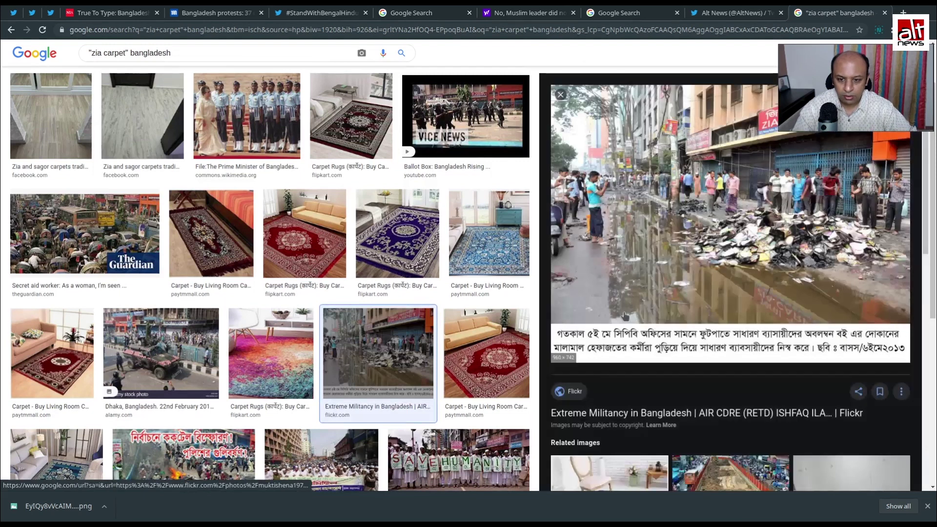
pyautogui.rightClick(643, 211)
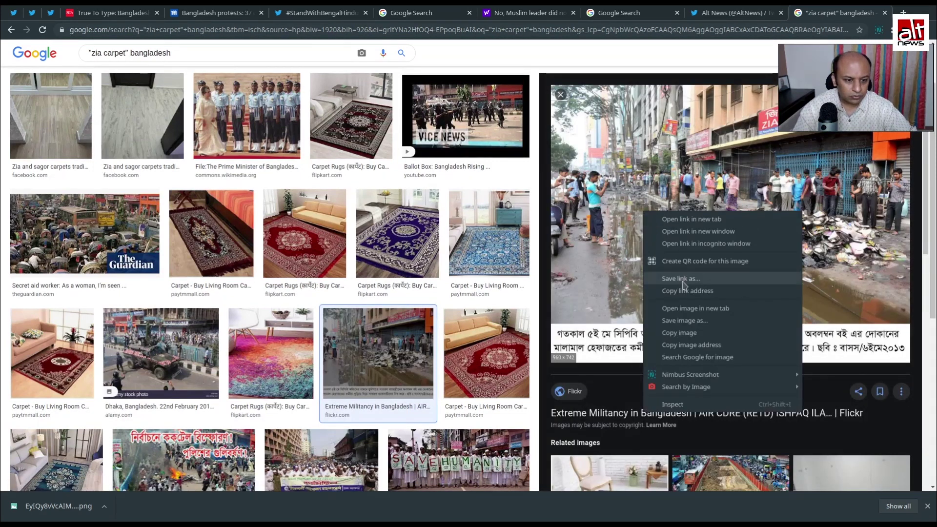
pyautogui.click(702, 308)
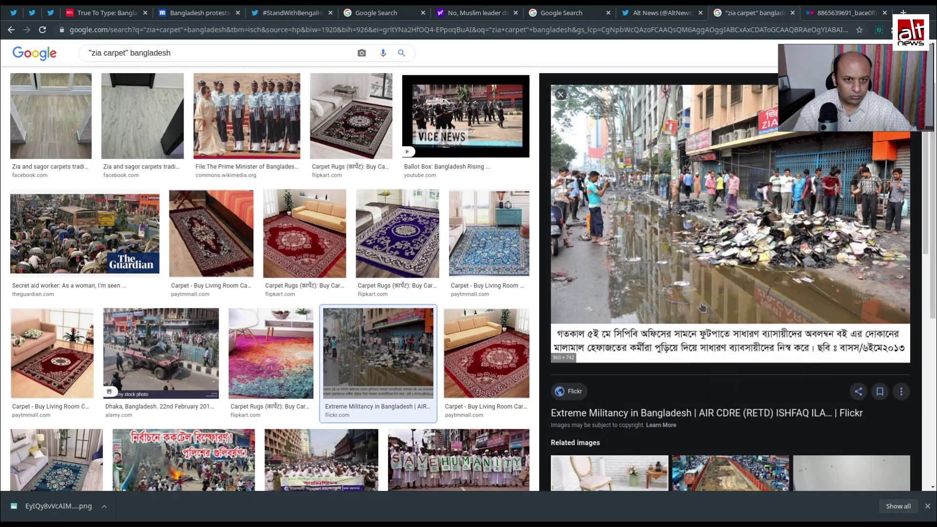
pyautogui.click(831, 19)
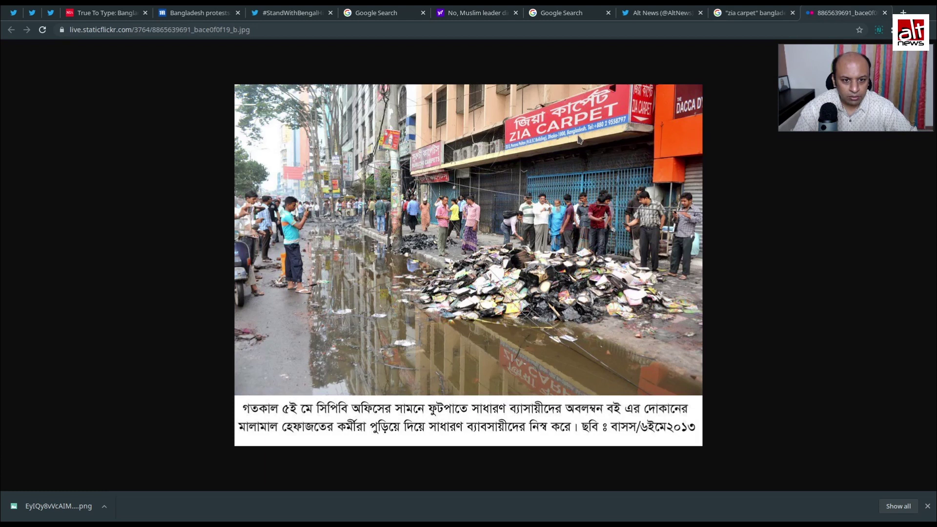
pyautogui.click(754, 14)
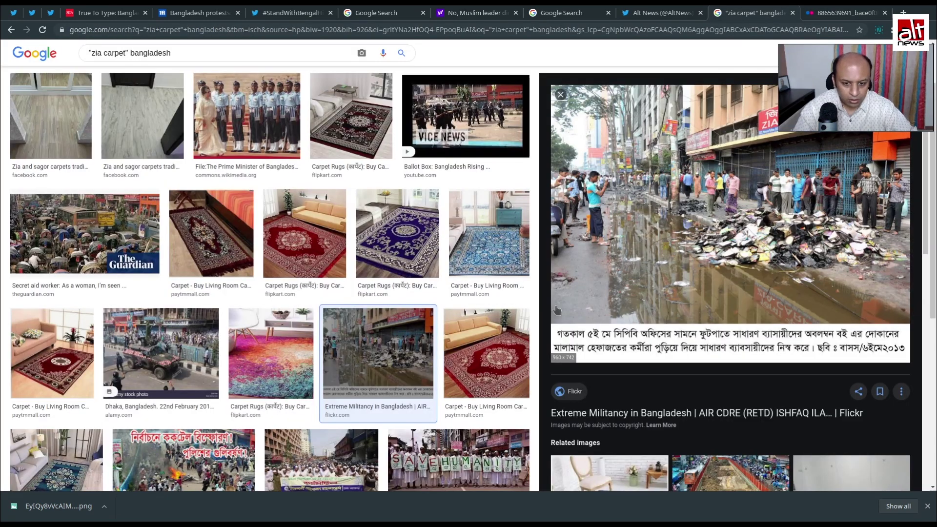
pyautogui.press('Escape')
pyautogui.scroll(1, 205, 413)
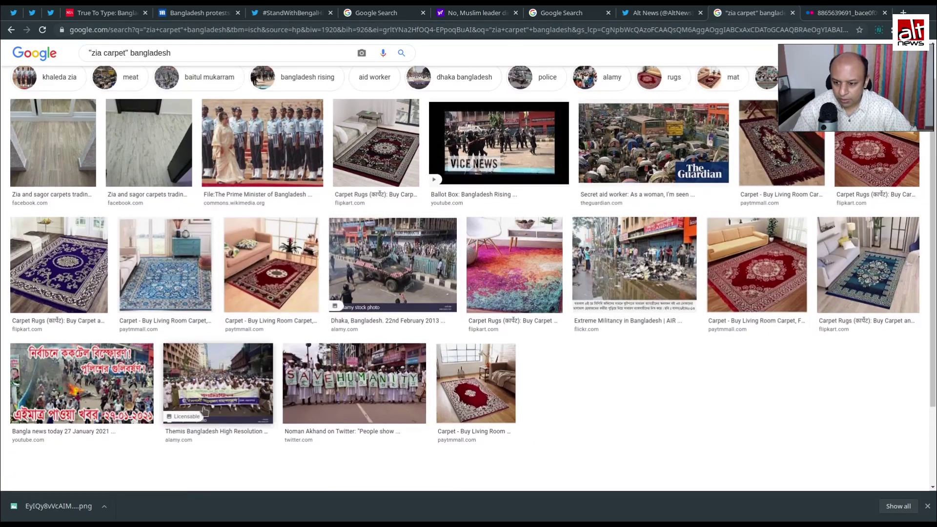
pyautogui.scroll(1, 488, 318)
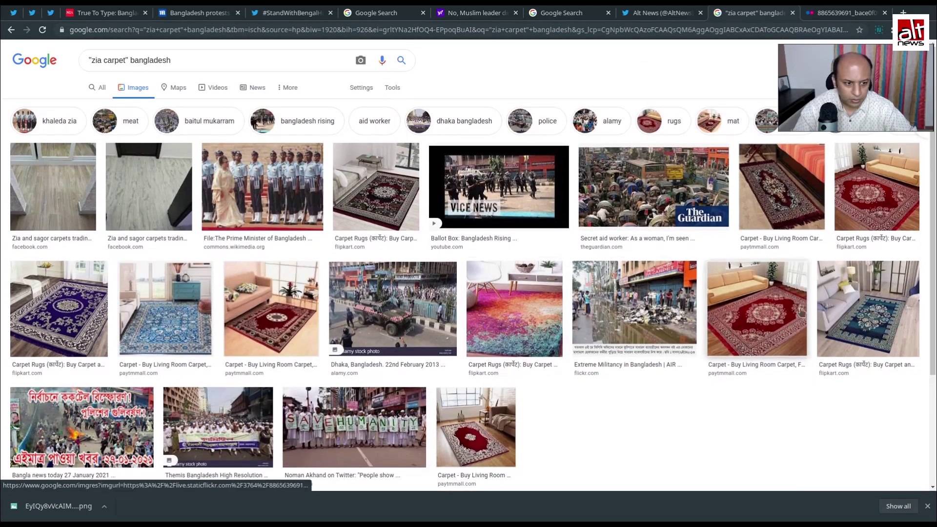
# Change the query to "zia carpet" dhaka and preview the Extreme Militancy in Bangladesh photo
pyautogui.doubleClick(159, 59)
pyautogui.write('dhaka')
pyautogui.press('Return')
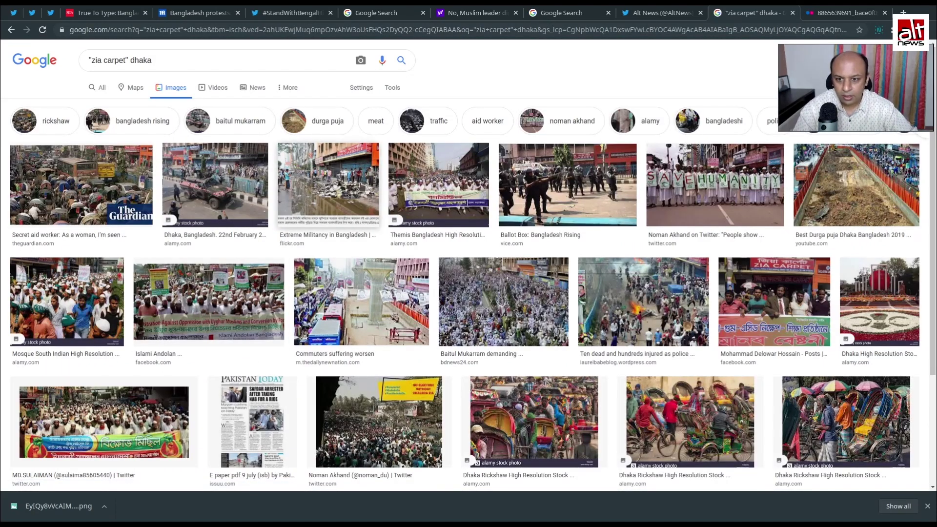
pyautogui.click(324, 172)
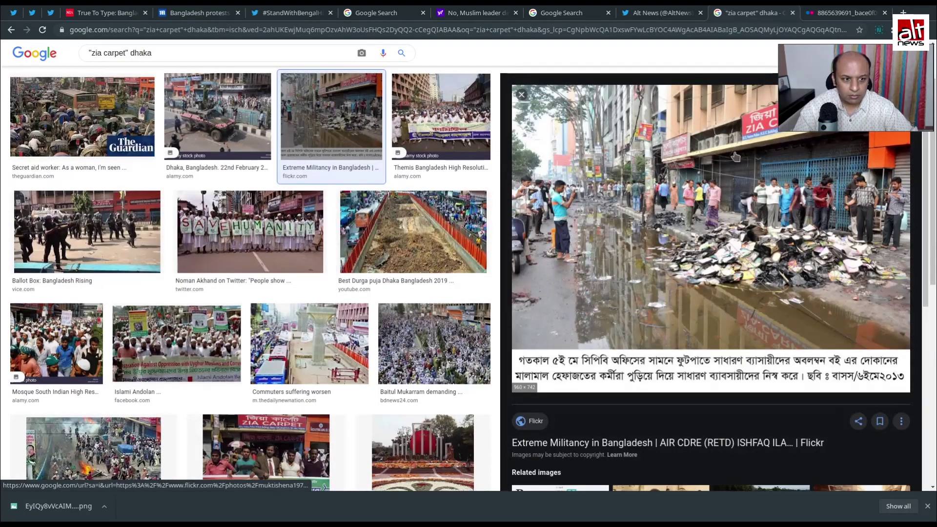
pyautogui.press('Escape')
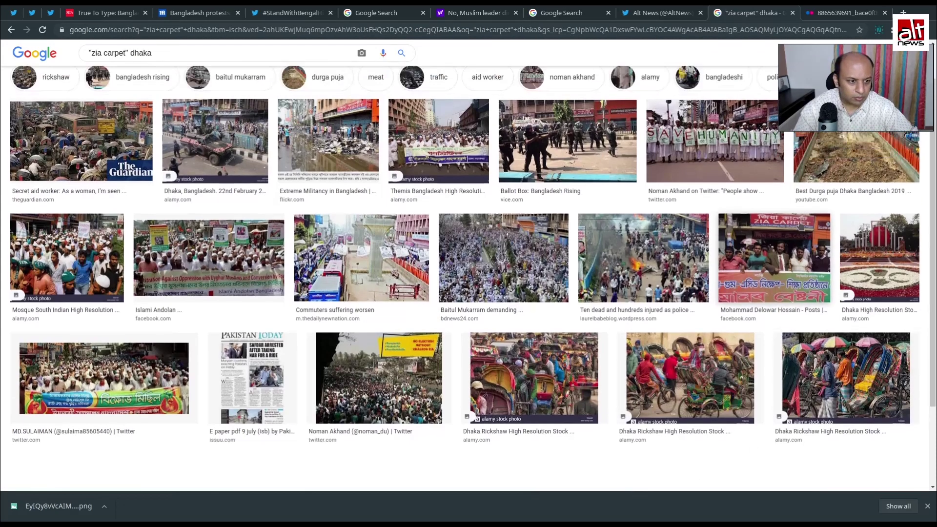
# Preview the photo showing the ZIA CARPET sign, then go back to the burning-street tweet
pyautogui.click(783, 225)
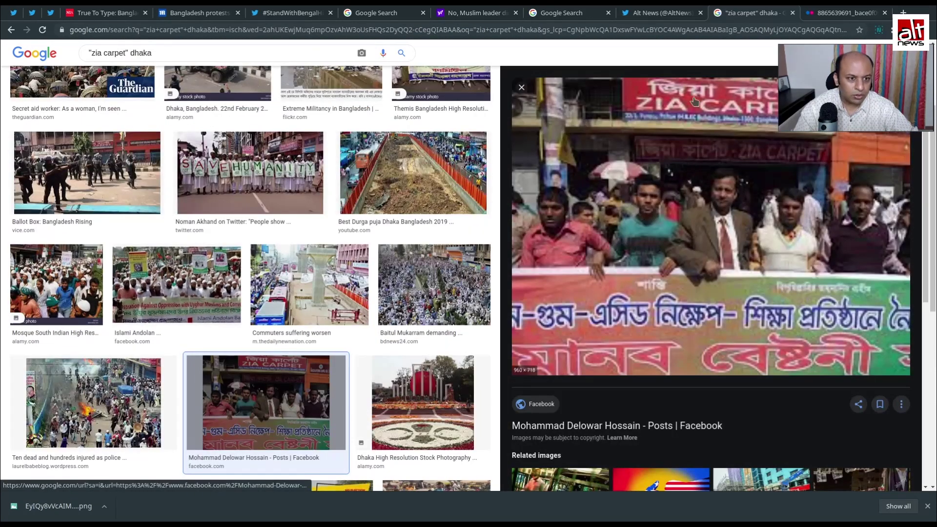
pyautogui.press('Escape')
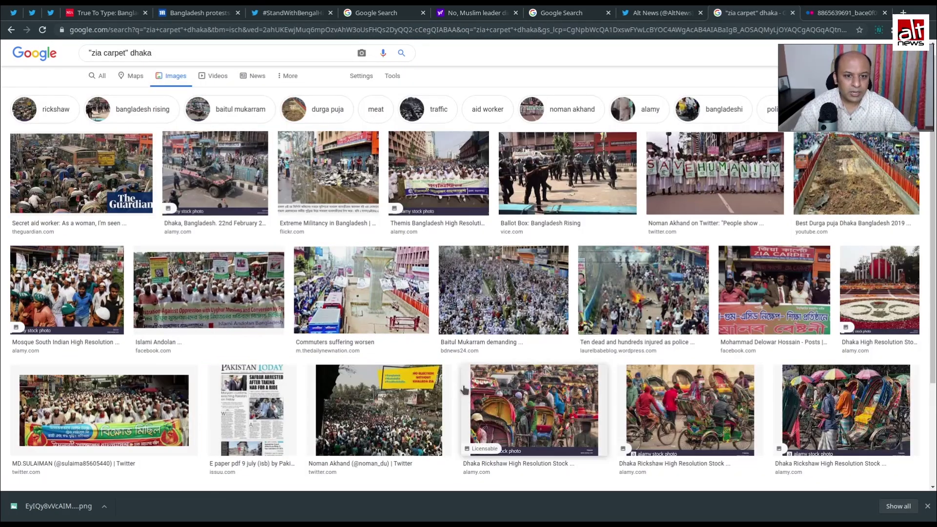
pyautogui.click(34, 18)
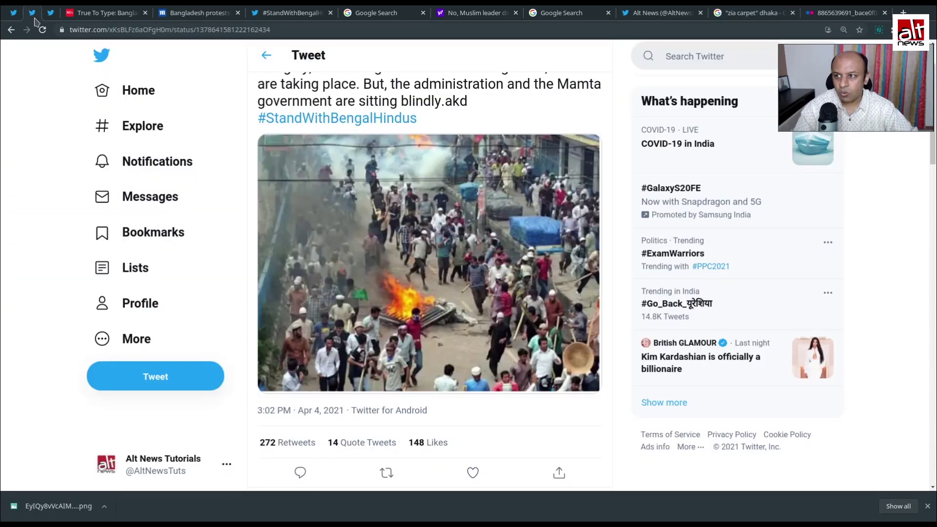
# Scroll up on the Hooghly tweet in Firefox showing 272 retweets and 148 likes
pyautogui.scroll(3, 423, 259)
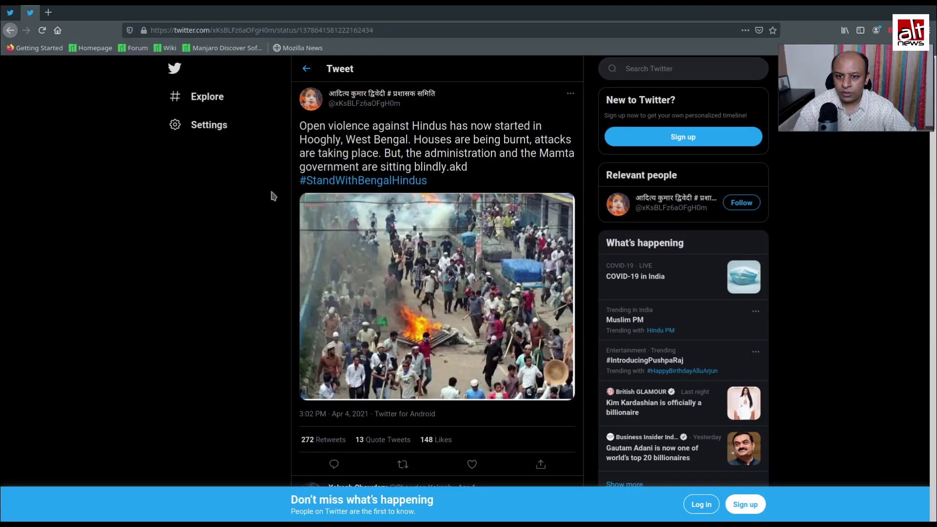
# Switch to the Bengal houses-burnt tweet and inspect its photo's right-click image options
pyautogui.click(8, 12)
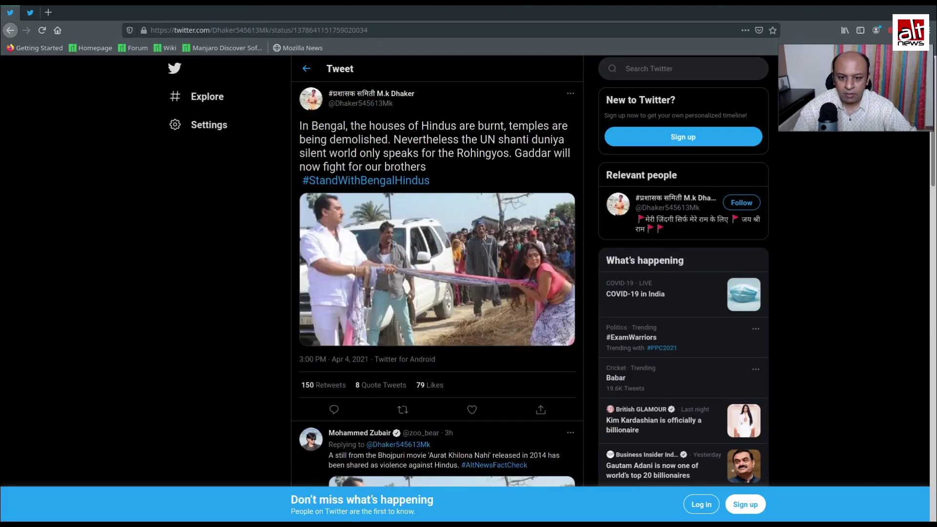
pyautogui.rightClick(423, 232)
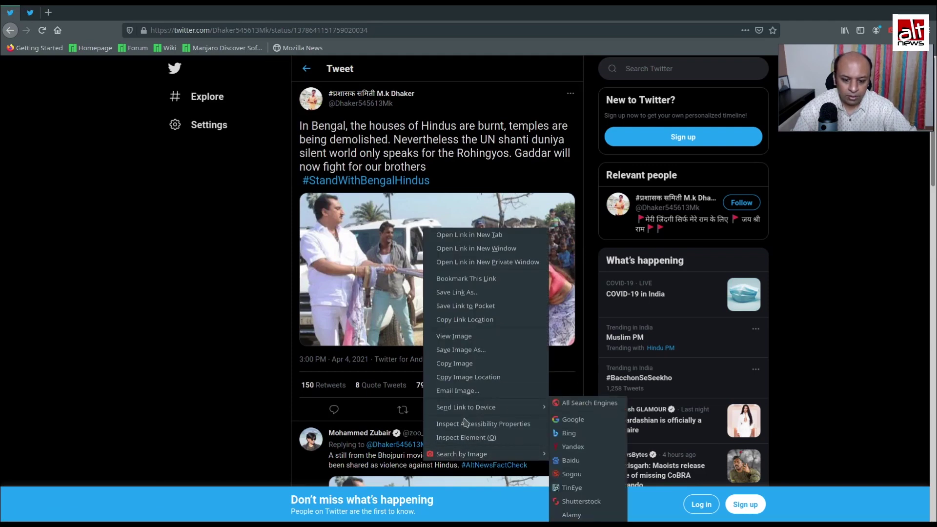
pyautogui.click(104, 296)
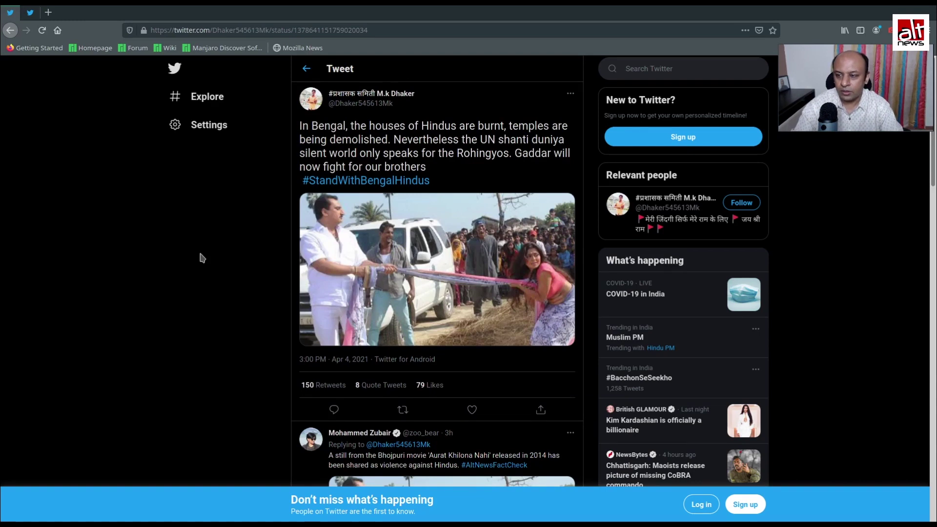
pyautogui.hotkey('ctrl', 't')
# Search 'firefox search by image', reinstall the Search by Image add-on, and return to the tweet
pyautogui.write('firefo')
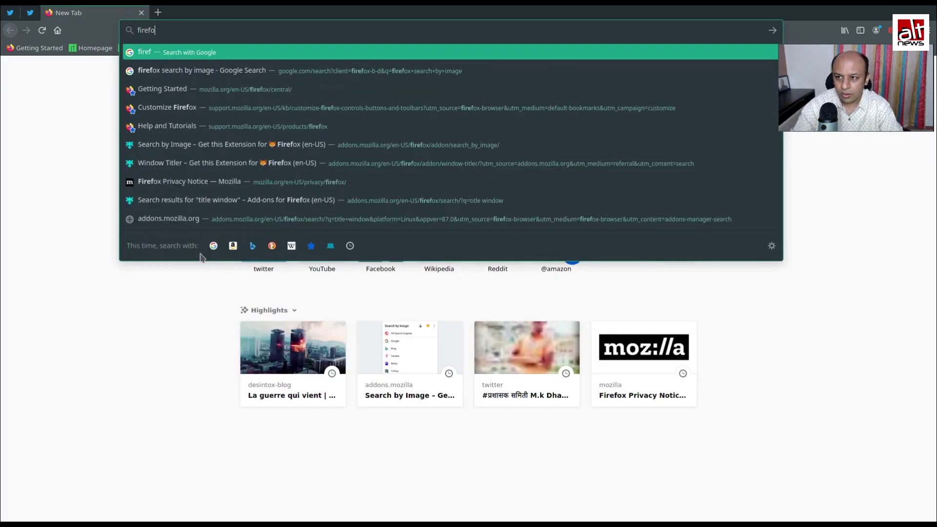
pyautogui.write('x search')
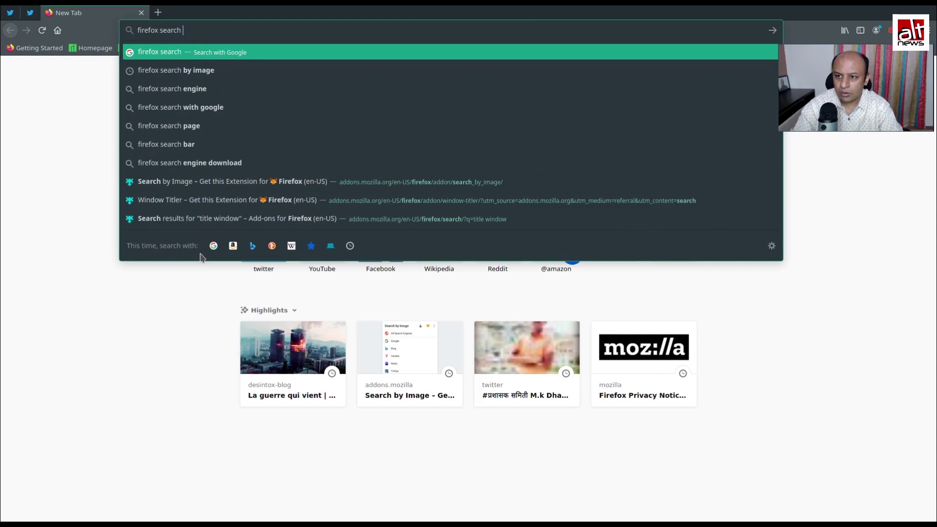
pyautogui.write(' by image')
pyautogui.press('Return')
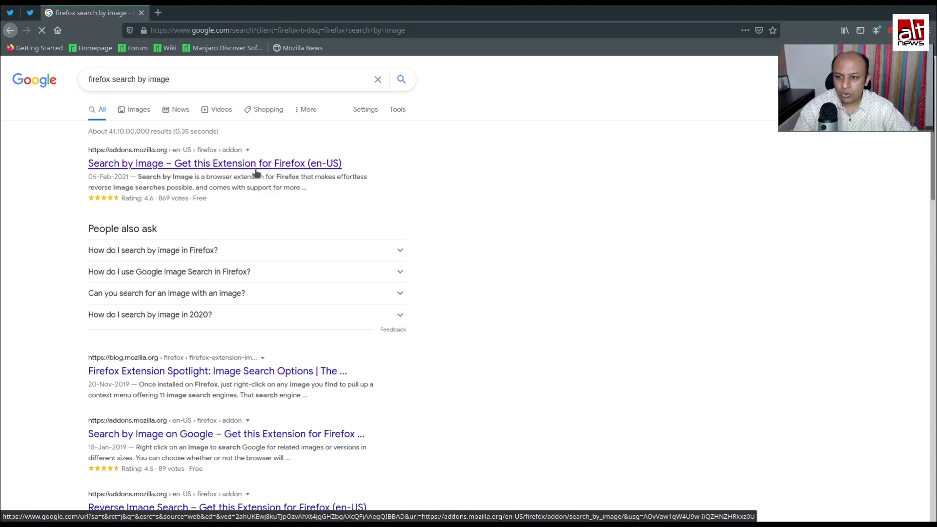
pyautogui.click(254, 166)
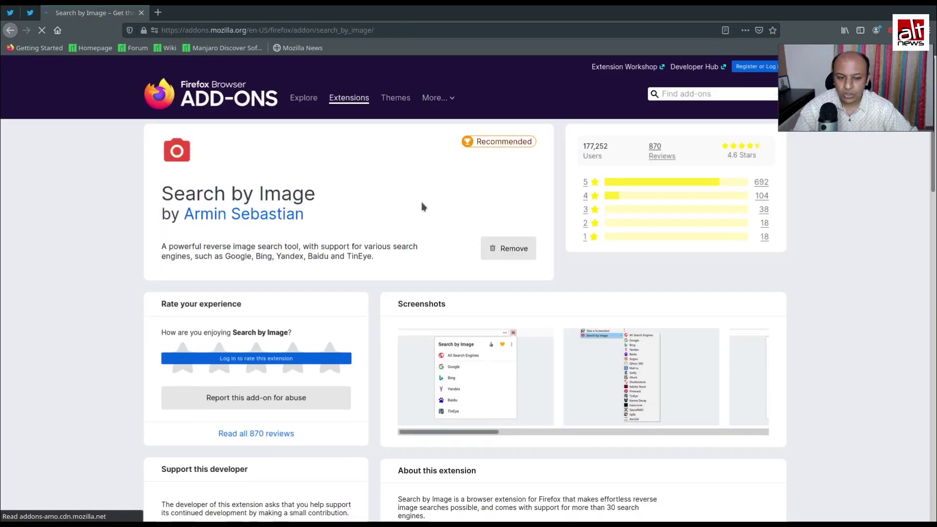
pyautogui.click(510, 249)
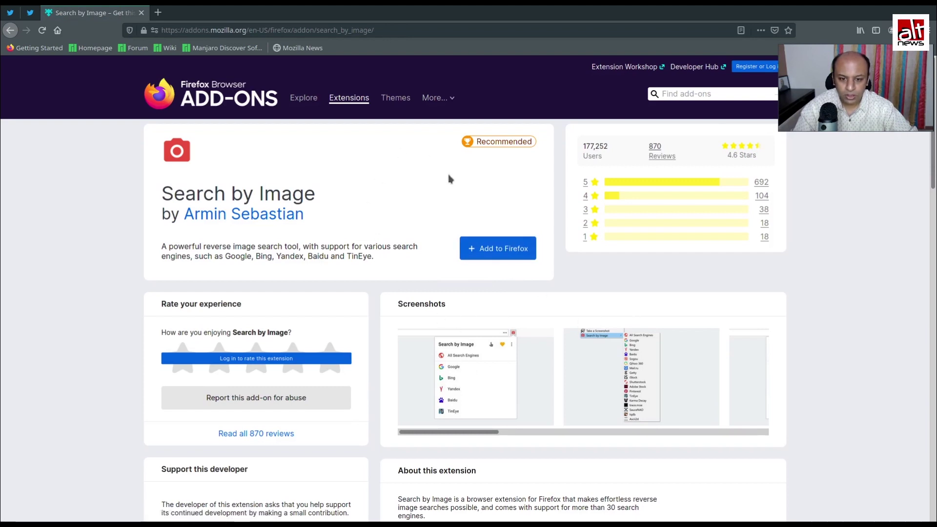
pyautogui.click(495, 248)
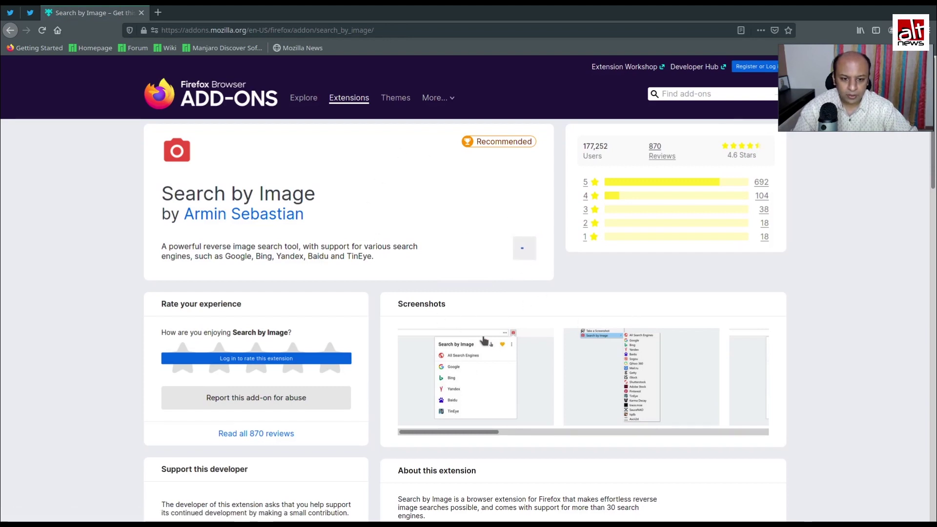
pyautogui.click(322, 132)
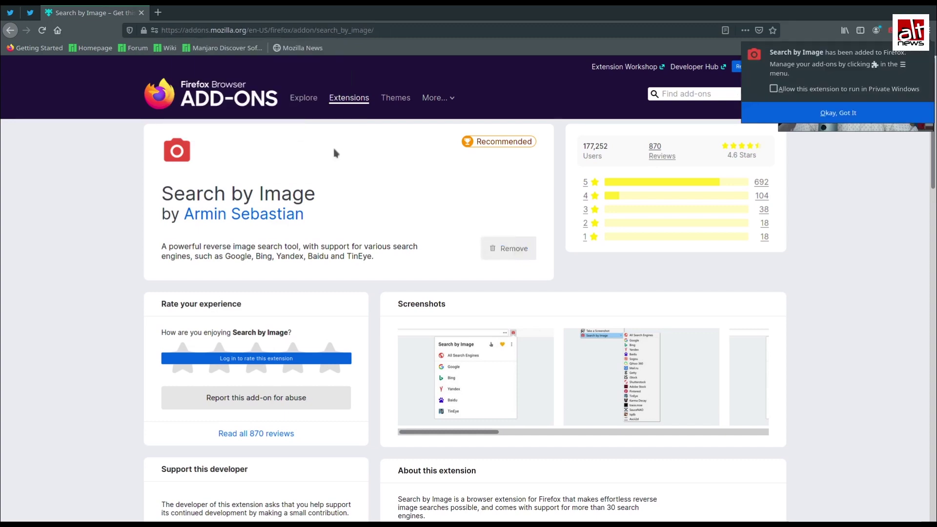
pyautogui.click(10, 12)
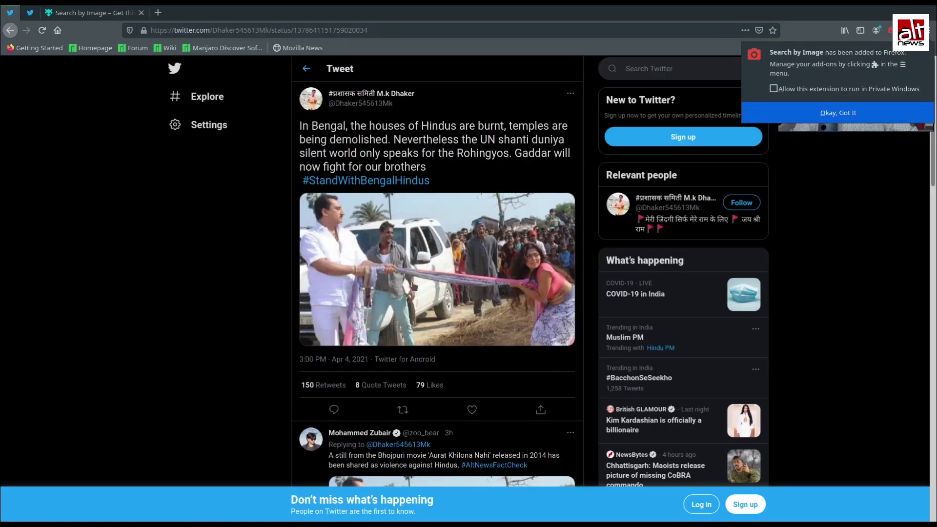
# Verify the tweet photo's context menu now lists Search by Image with many engines
pyautogui.rightClick(386, 241)
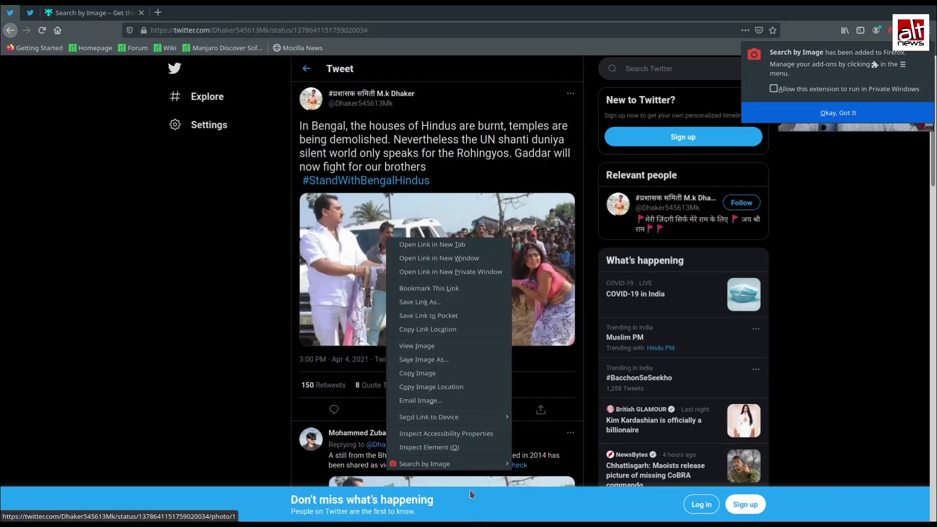
pyautogui.moveTo(470, 470)
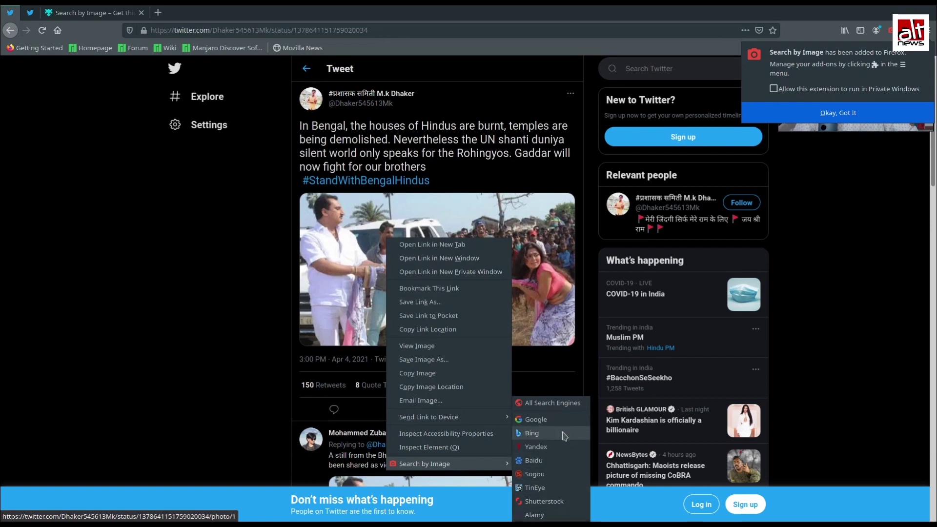
pyautogui.click(175, 268)
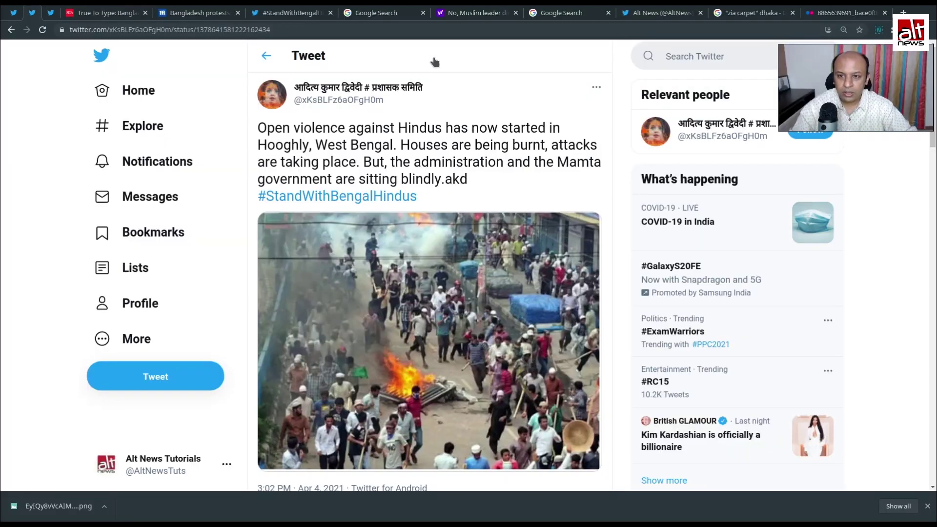
pyautogui.hotkey('ctrl', 't')
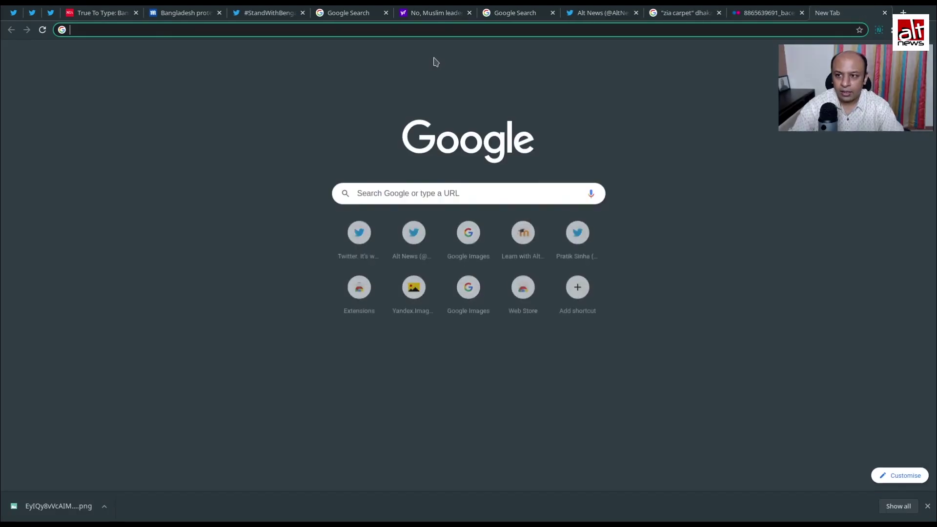
# Search 'chrome search by image' and open the installed Search by Image Web Store page
pyautogui.write('chrome search by i')
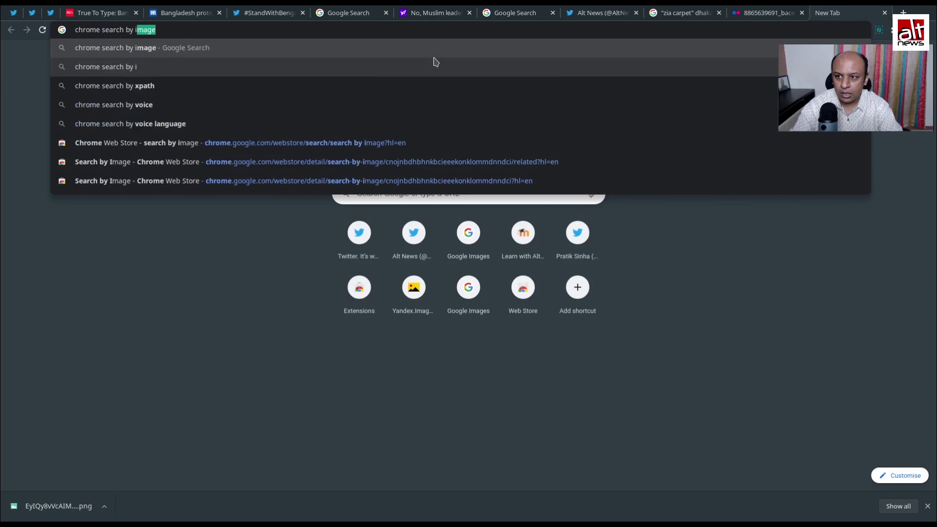
pyautogui.press('Return')
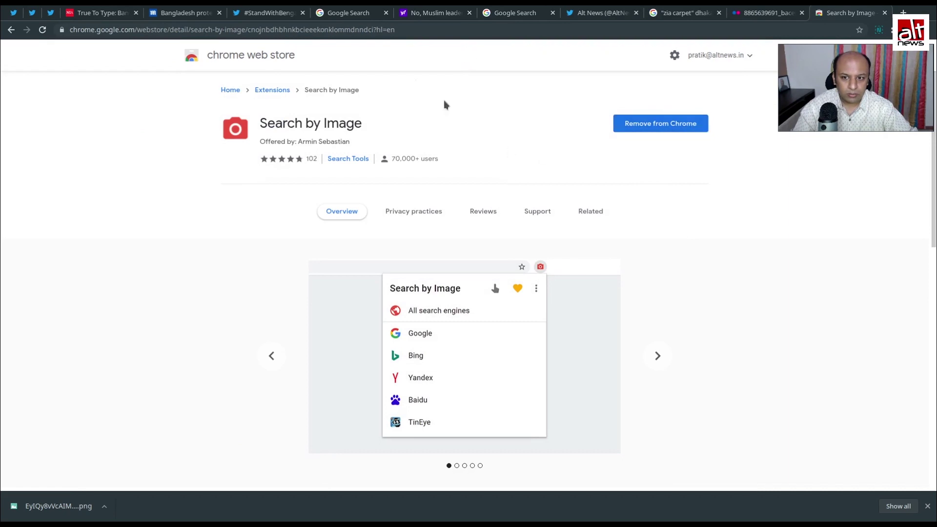
pyautogui.click(651, 126)
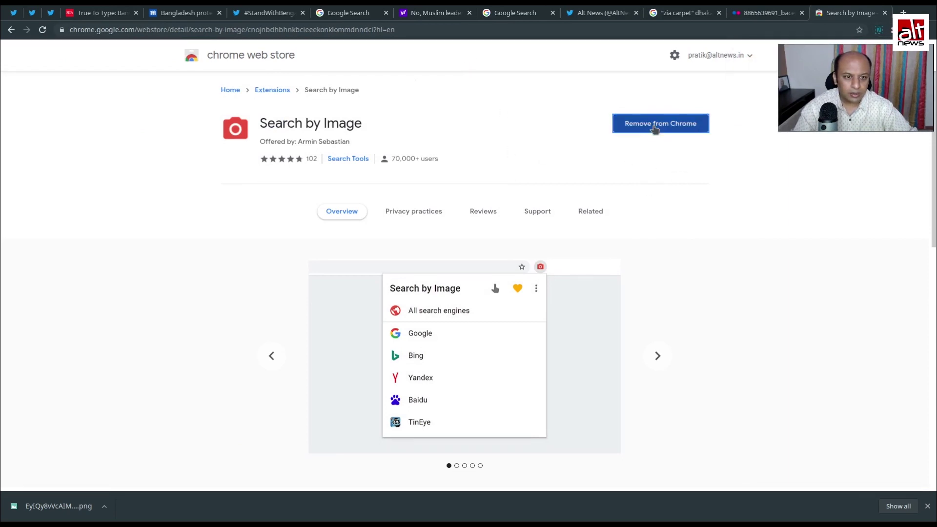
# On the Bengal tweet, check the photo's Search by Image engine list in the context menu
pyautogui.click(14, 11)
pyautogui.rightClick(393, 262)
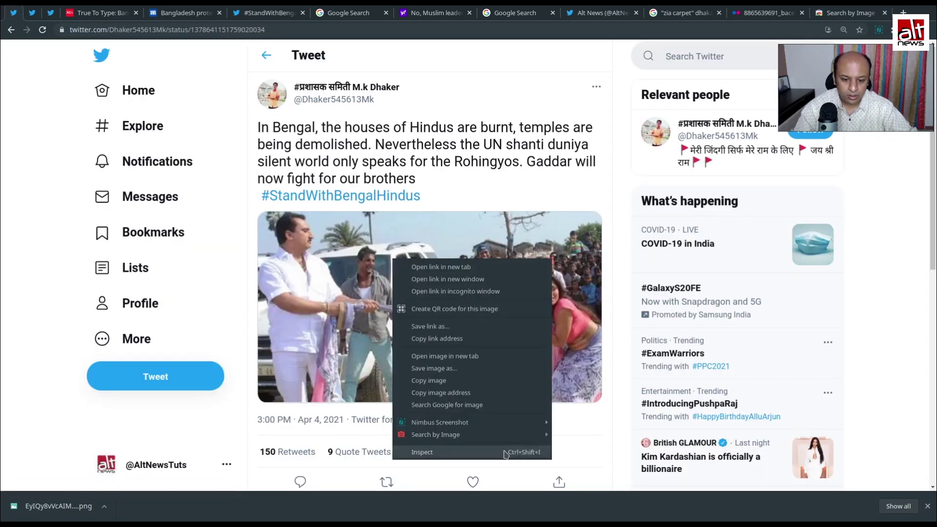
pyautogui.moveTo(522, 435)
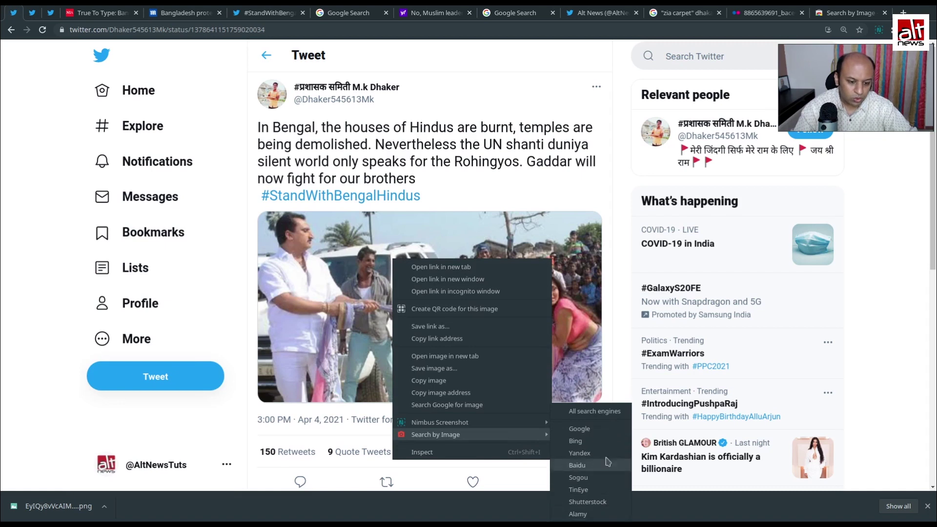
pyautogui.press('Escape')
pyautogui.press('Escape')
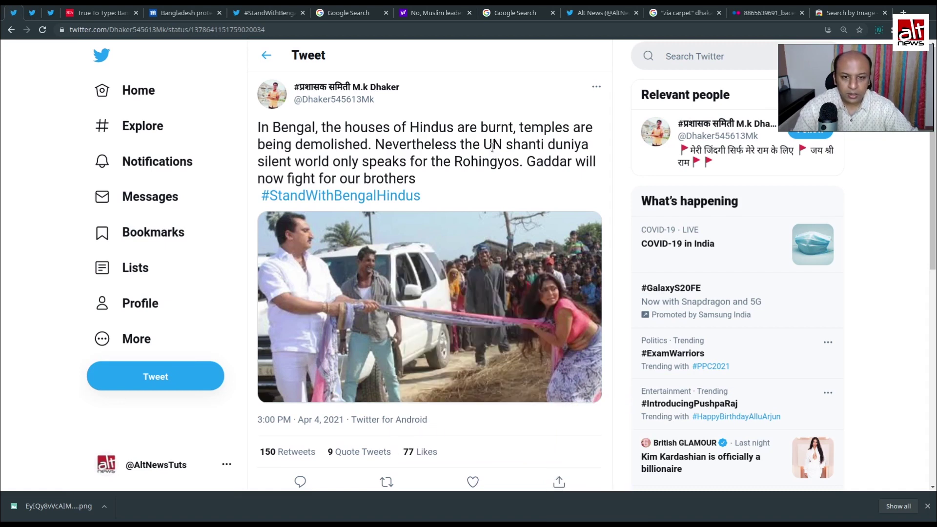